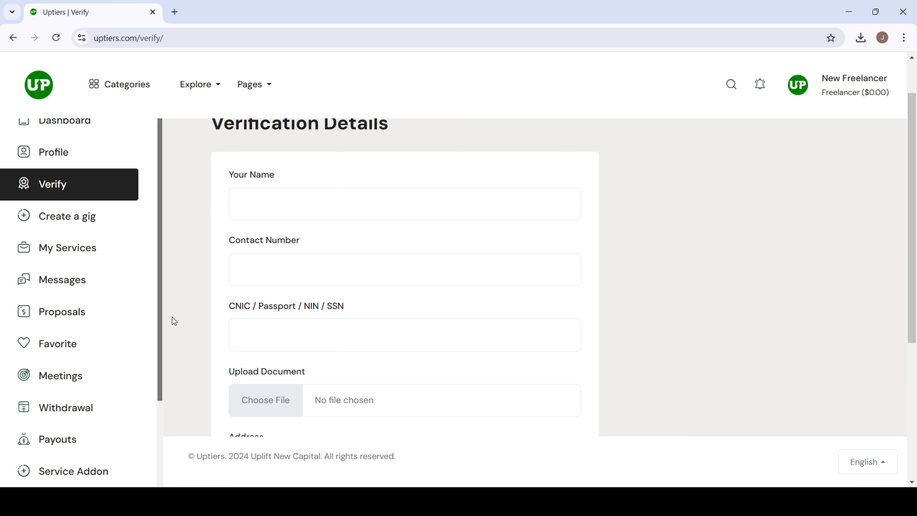
- Review the account's payout history and settings, and open the withdrawal statements
click(60, 369)
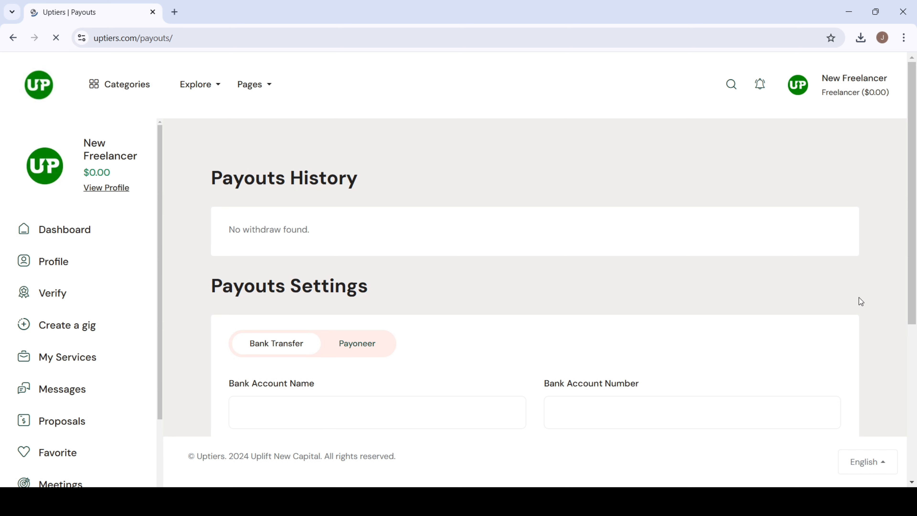
scroll(570, 257, down, 2)
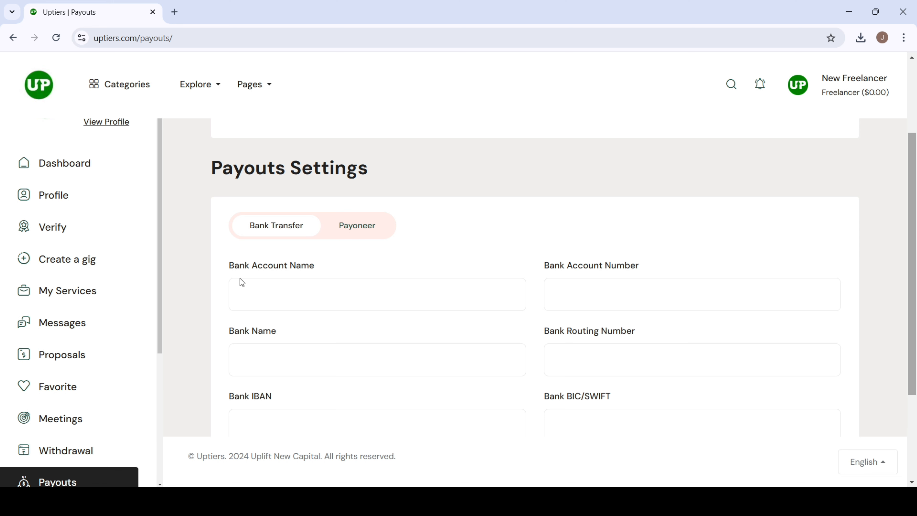
scroll(157, 310, down, 2)
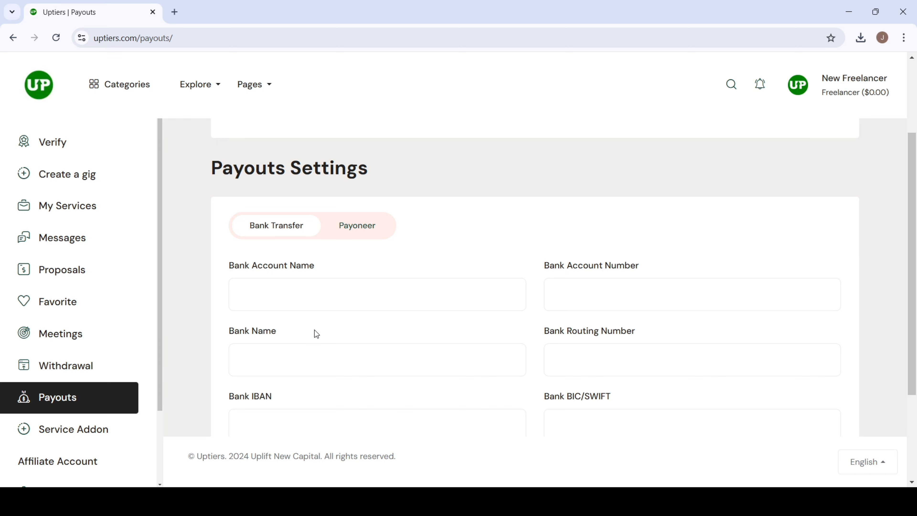
click(69, 367)
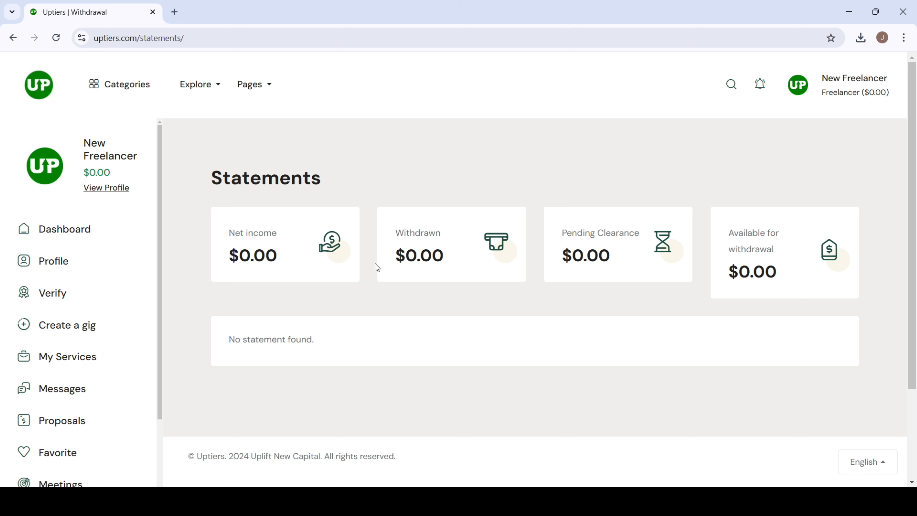
- Start a new gig and title it "I will design a modern minimalist logo for your company"
click(71, 330)
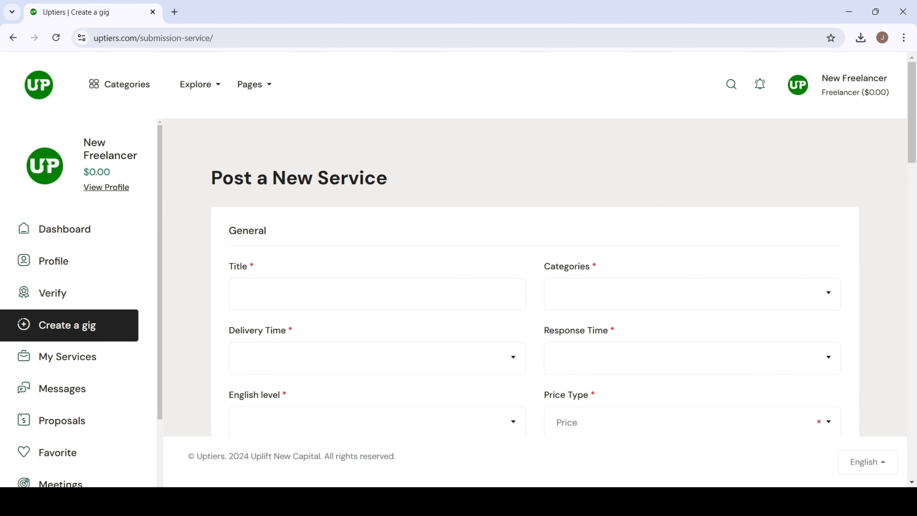
scroll(534, 275, down, 2)
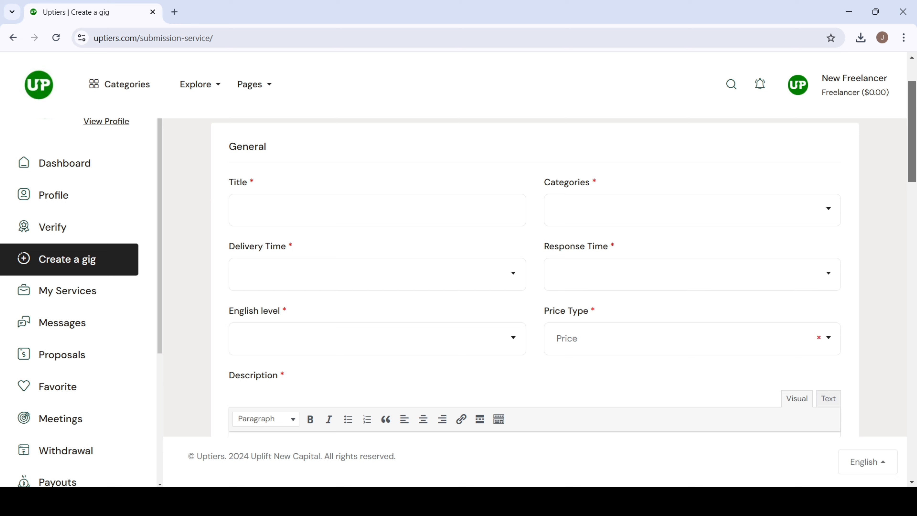
click(421, 213)
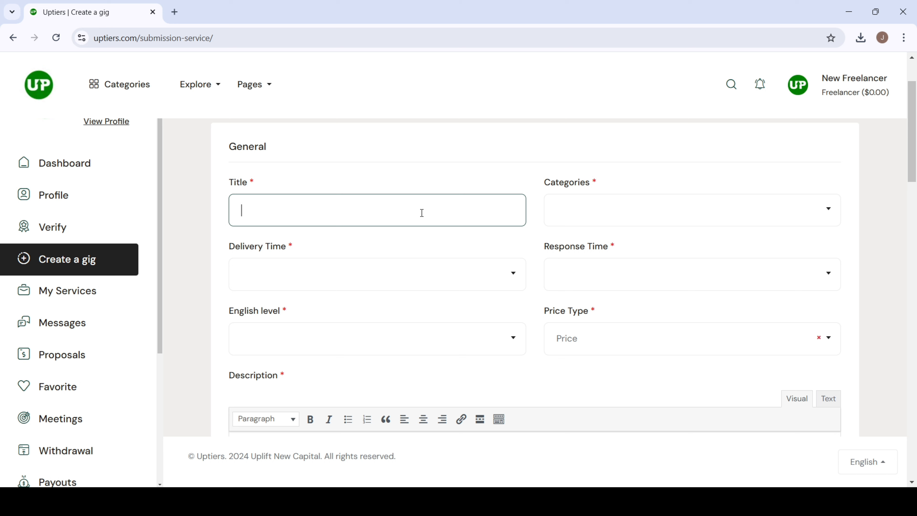
text(I will design a modern )
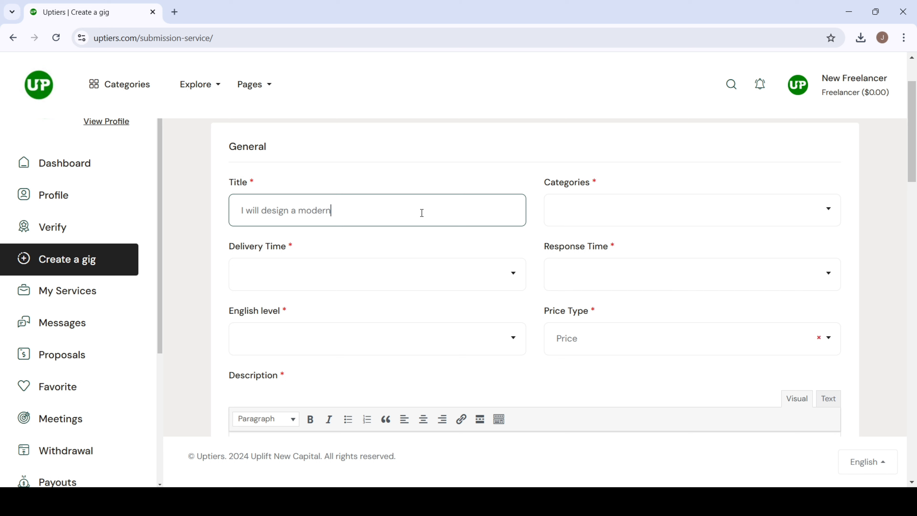
text(minimalist logo for you)
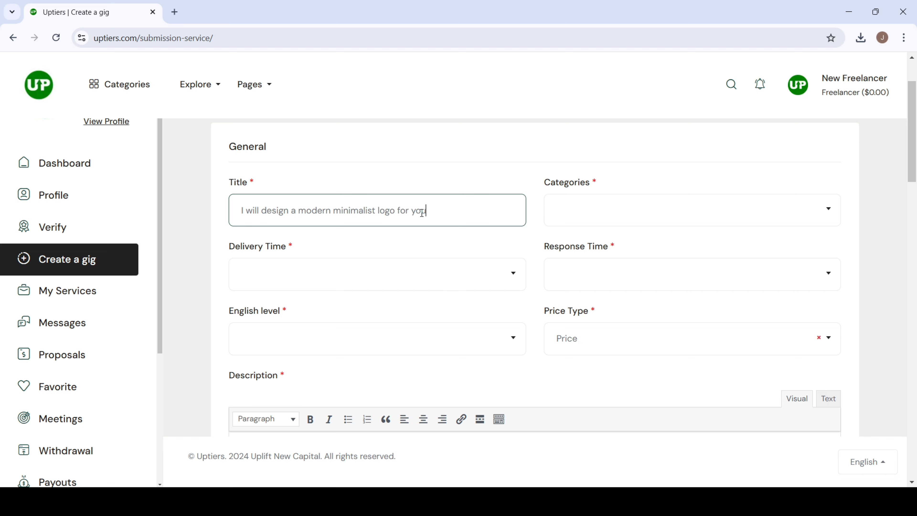
text(r company)
- Assign the new service to the Design & Creative category
click(577, 220)
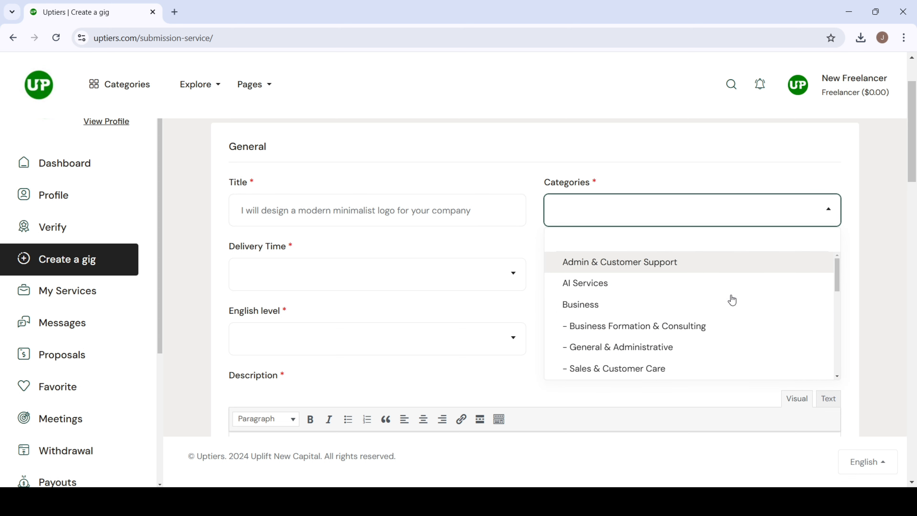
text(des)
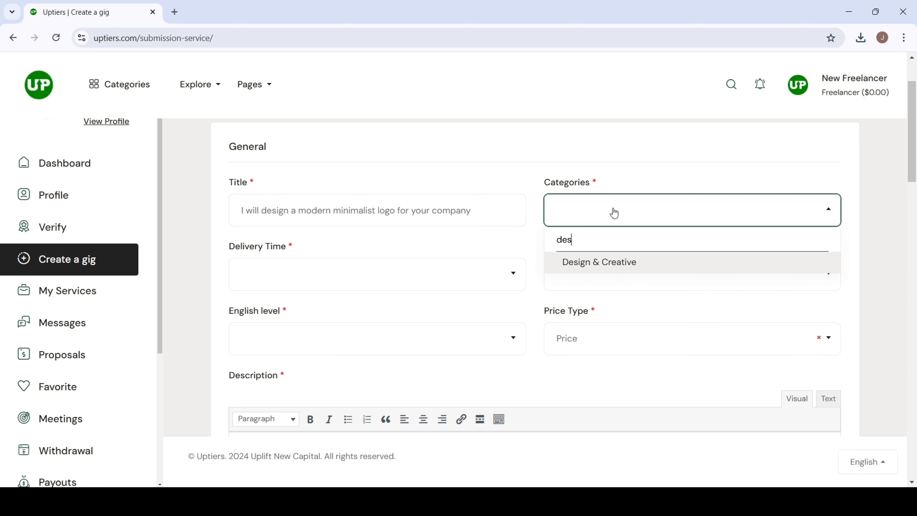
click(594, 262)
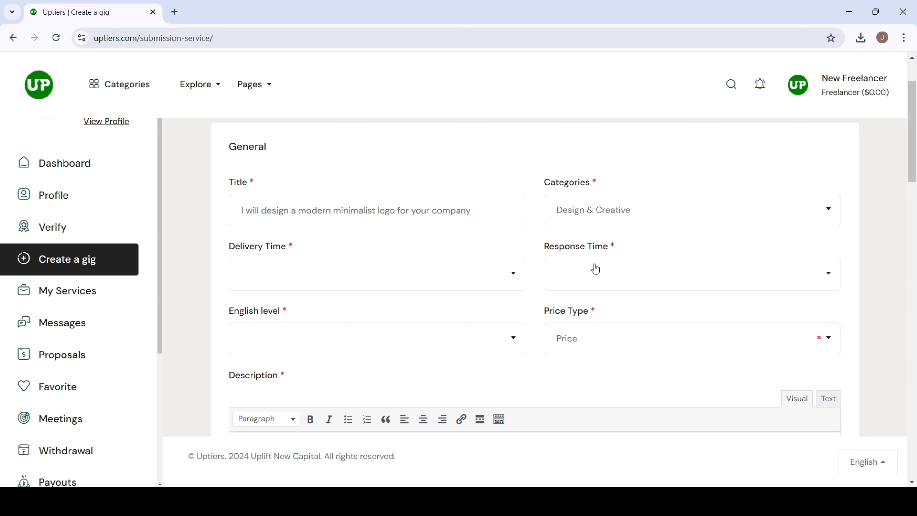
- Set the service's delivery time to 1 Day and its response time to 1 Hour
click(327, 282)
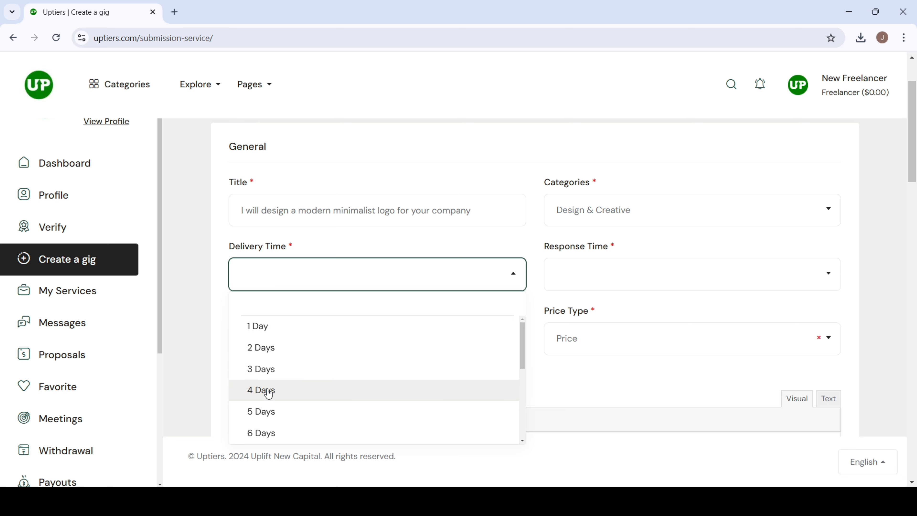
click(268, 331)
click(581, 281)
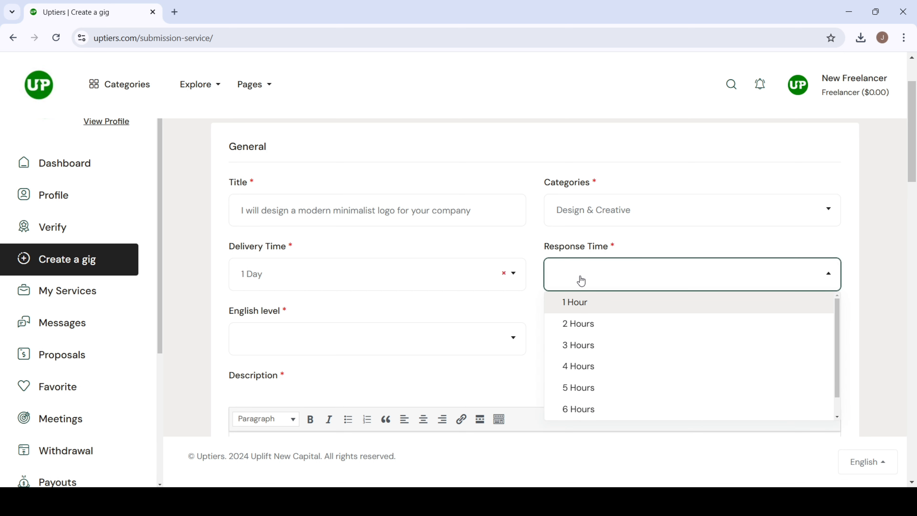
click(586, 311)
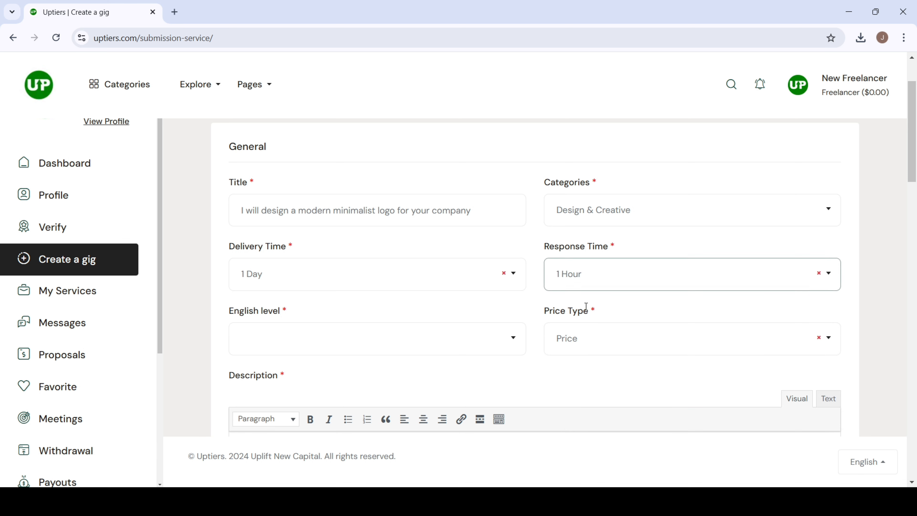
- Set the English level to Fluent and the price type to Package
click(267, 347)
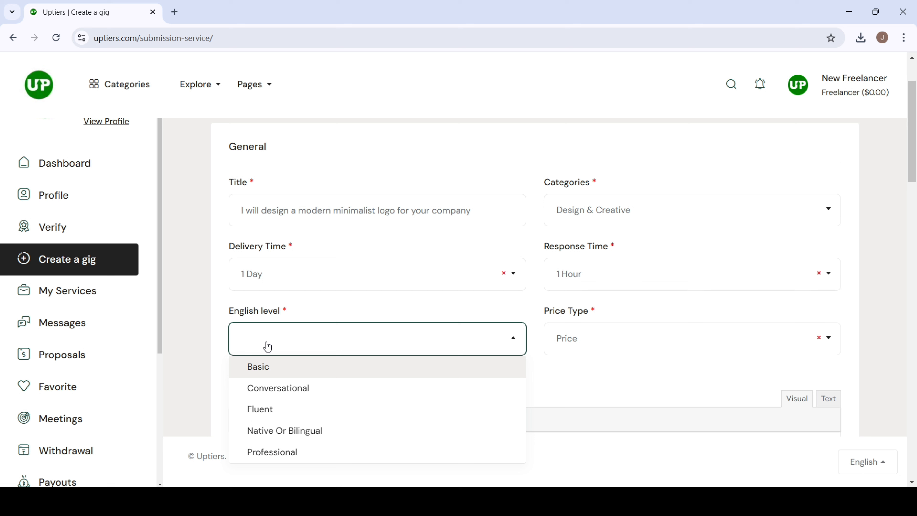
click(273, 409)
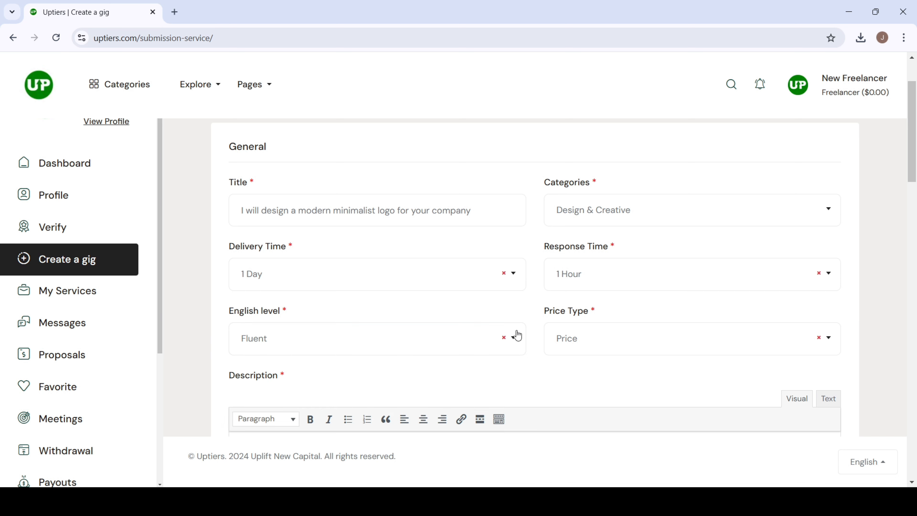
click(588, 341)
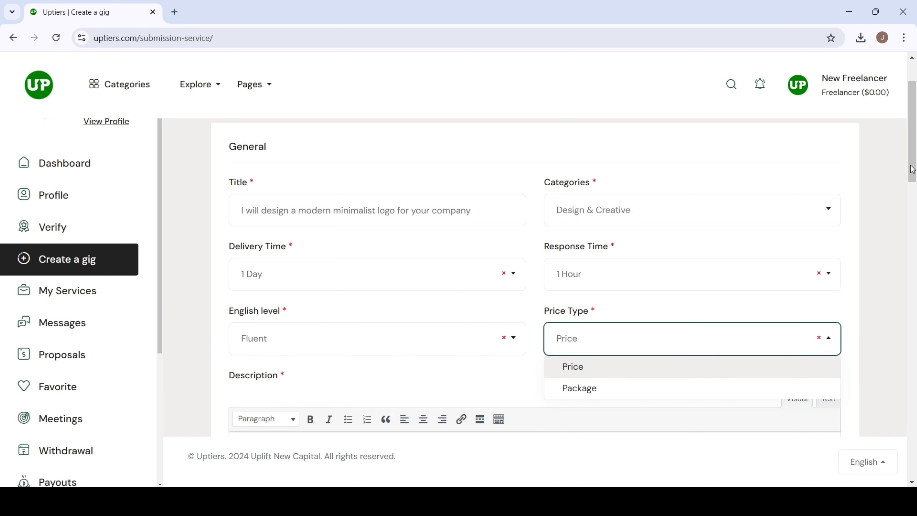
drag(912, 168, 912, 205)
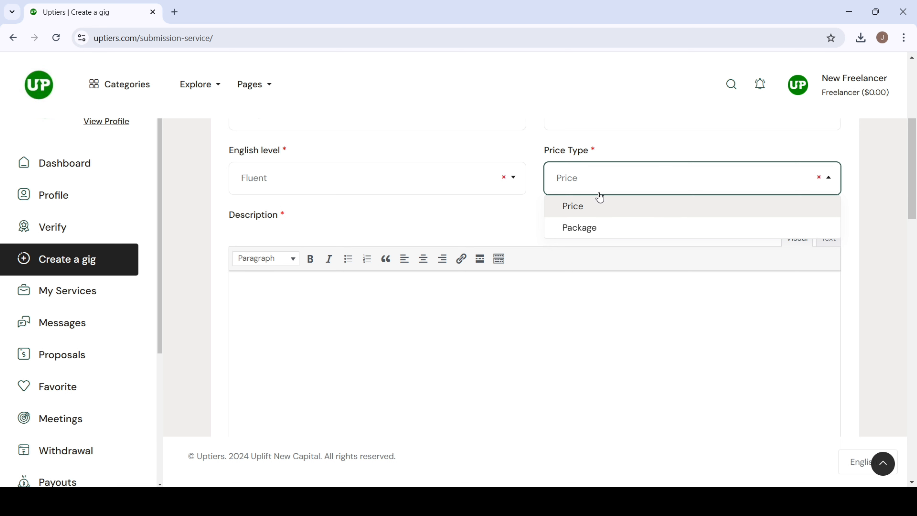
click(591, 234)
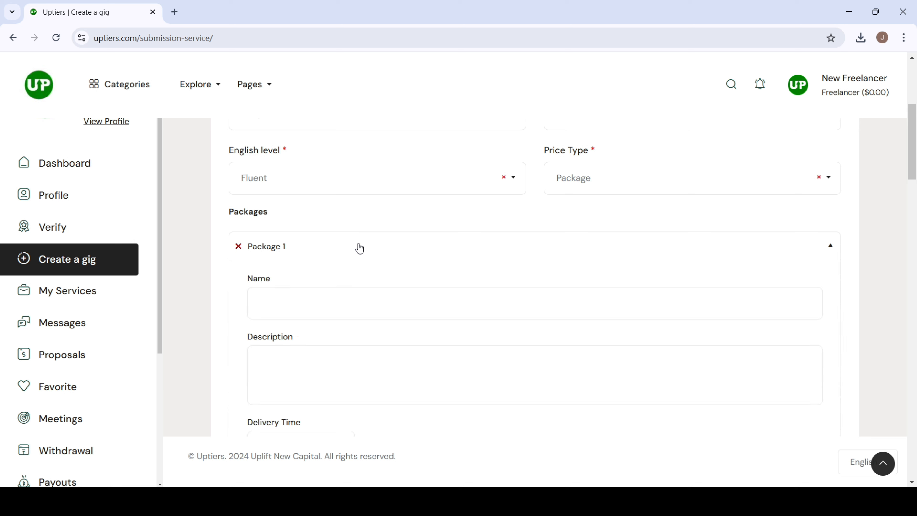
- Name the first package "Basic" and give it the description "1 logo with for your business"
click(298, 311)
text(Ba)
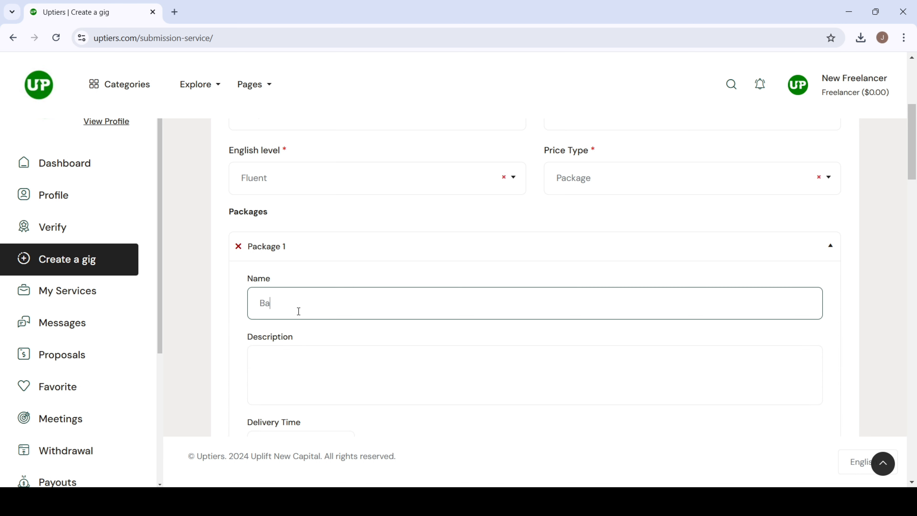
text(sic)
click(303, 370)
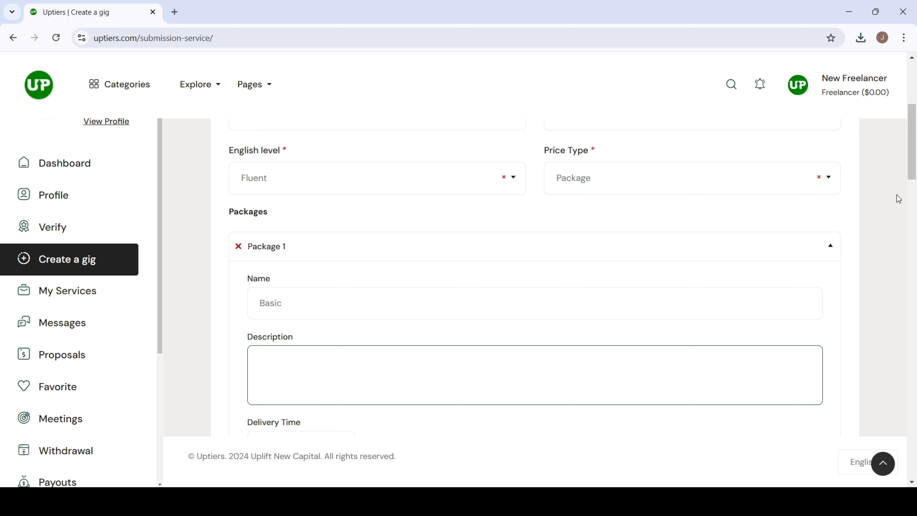
scroll(911, 141, up, 5)
scroll(458, 274, down, 1)
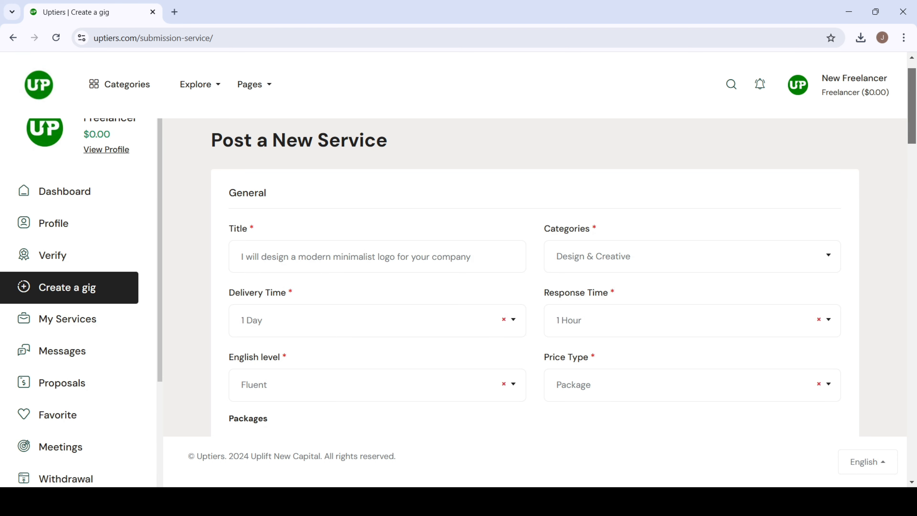
scroll(458, 275, down, 2)
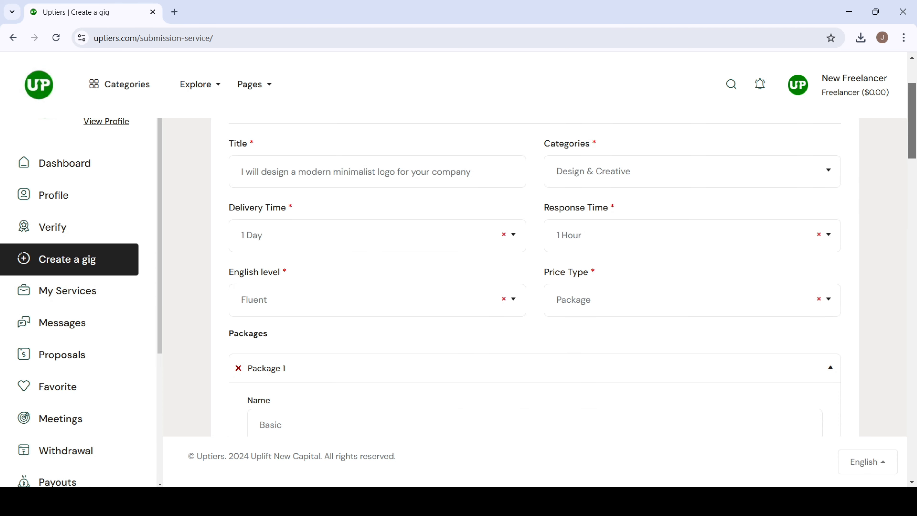
scroll(459, 274, down, 3)
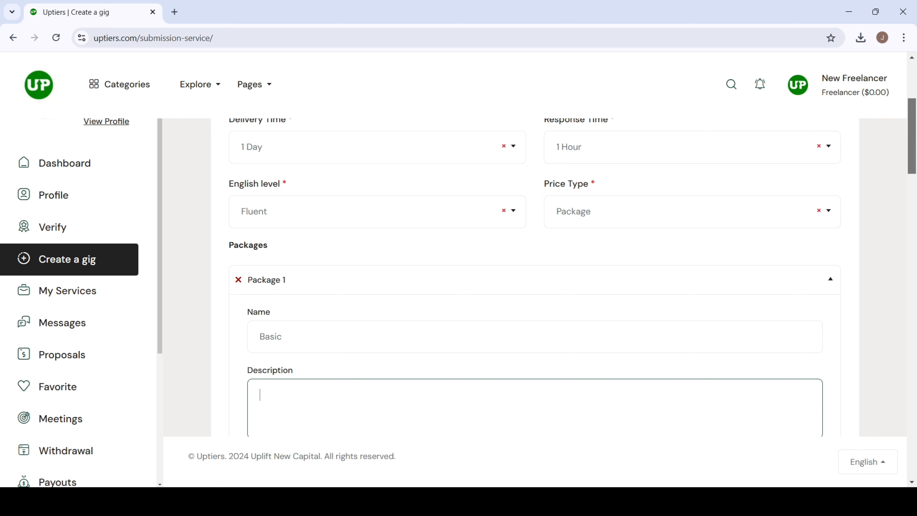
scroll(458, 274, down, 1)
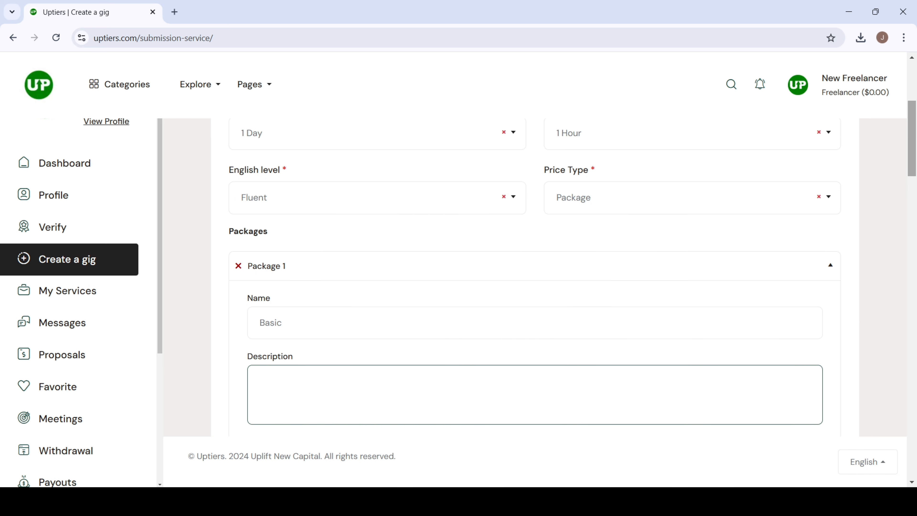
text(1 logo with)
text(for your business)
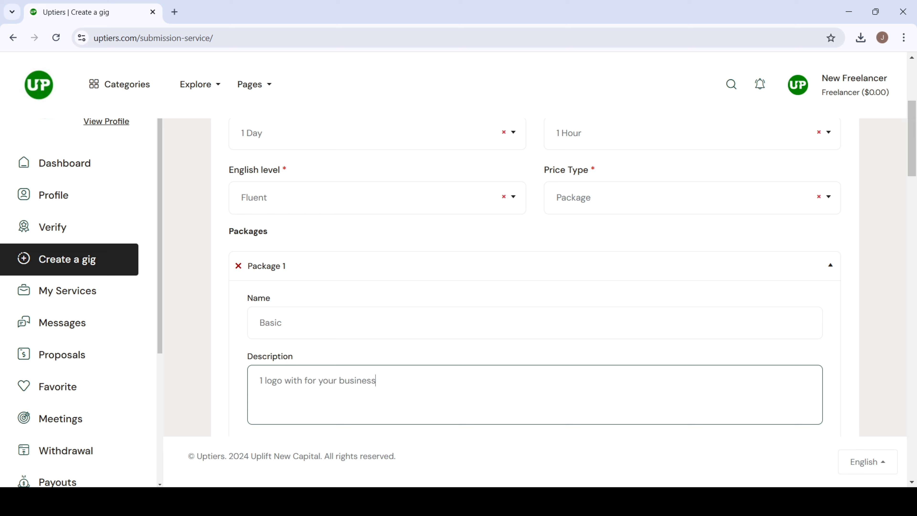
- Use a delivery time of 1 Day for the Basic package and set its revisions to 2
scroll(534, 278, down, 5)
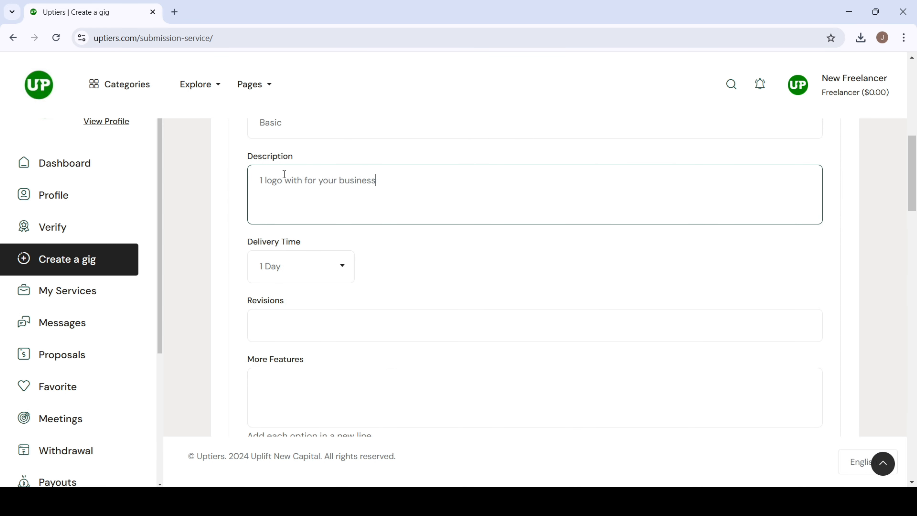
click(339, 272)
click(290, 320)
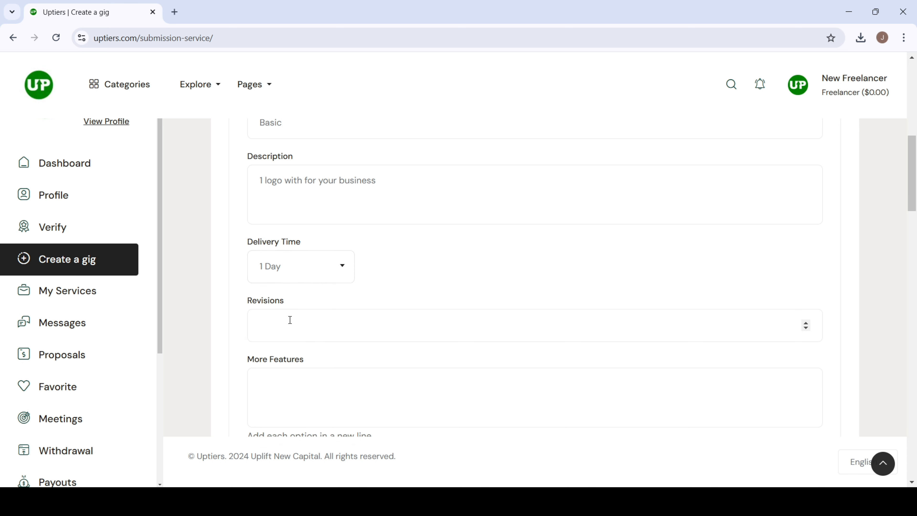
click(308, 331)
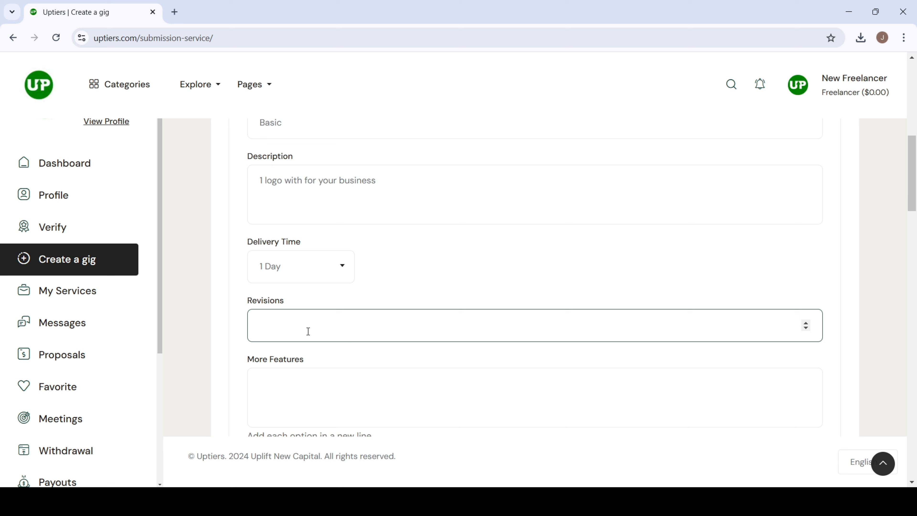
text(2)
- List "1 logo" as a feature of the Basic package and set its price to 10
click(294, 399)
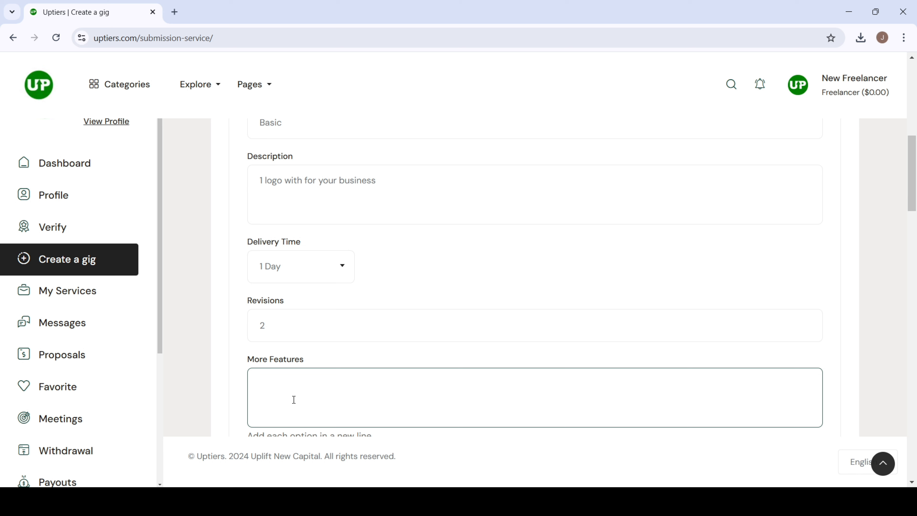
text(1 logo)
scroll(911, 173, down, 5)
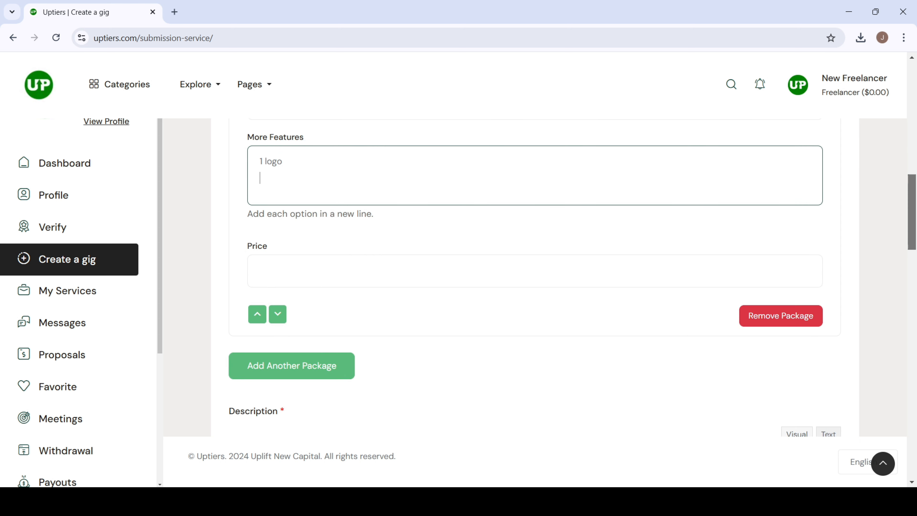
click(323, 270)
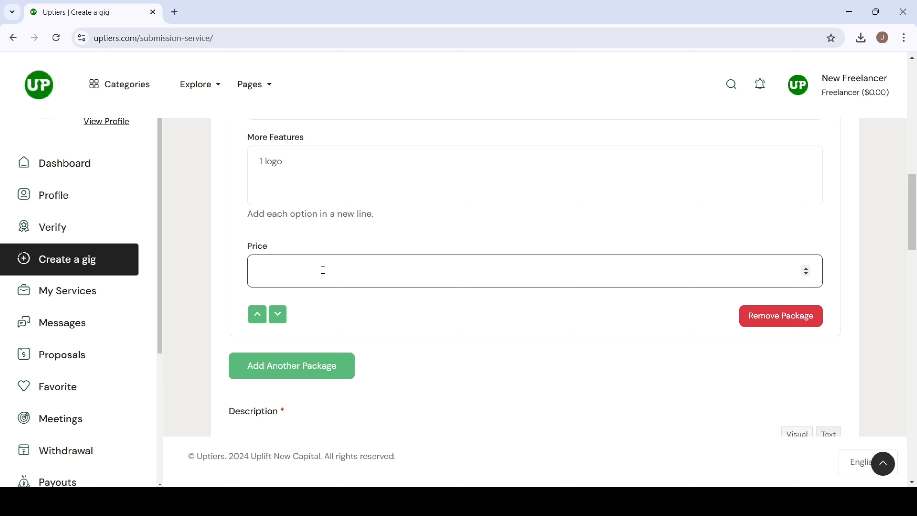
text(10)
- Add a second package to the service below the Basic package
click(278, 369)
click(279, 369)
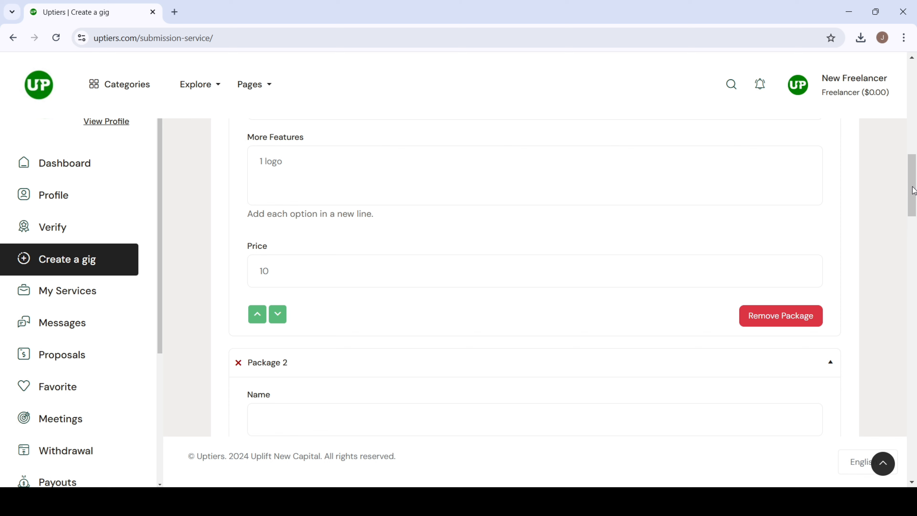
scroll(913, 190, down, 3)
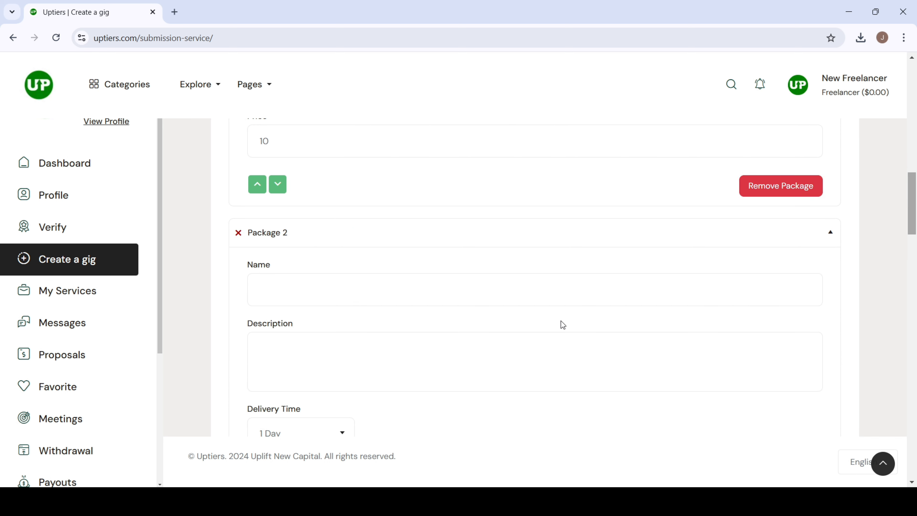
- Name the second package "Standard" and give it the description "3 logos with full downloadable files"
click(398, 294)
text(S)
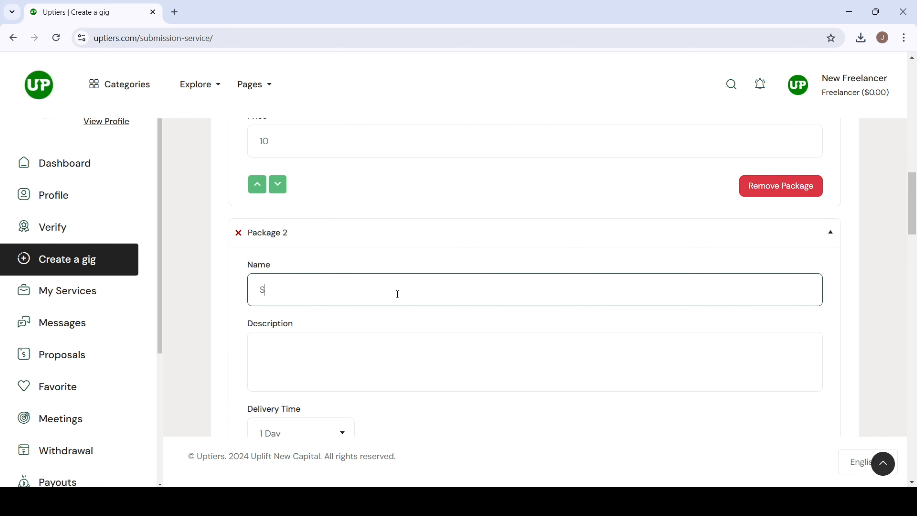
text(tandard)
click(327, 365)
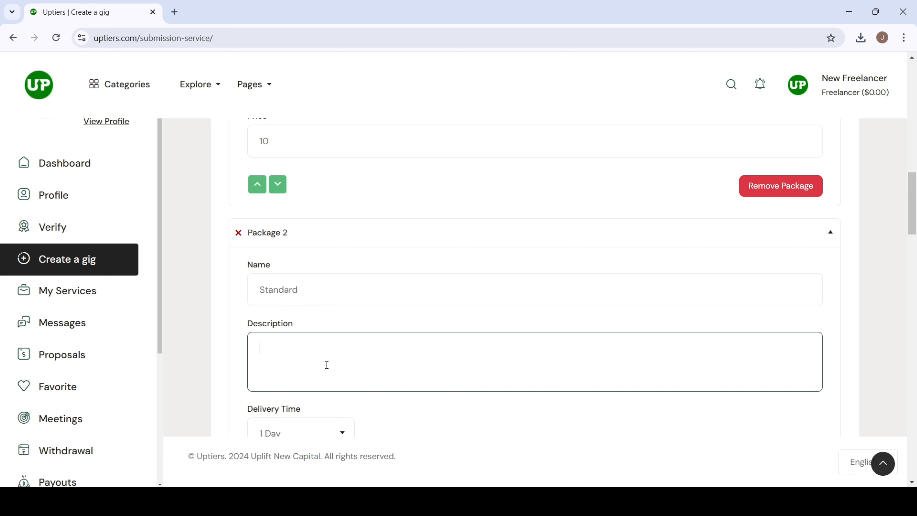
text(3 logos with full downloada)
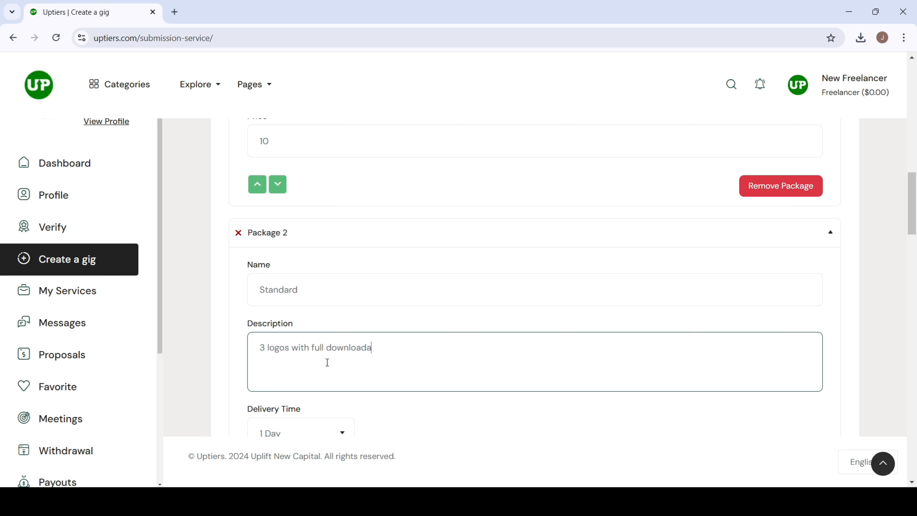
text(ble files)
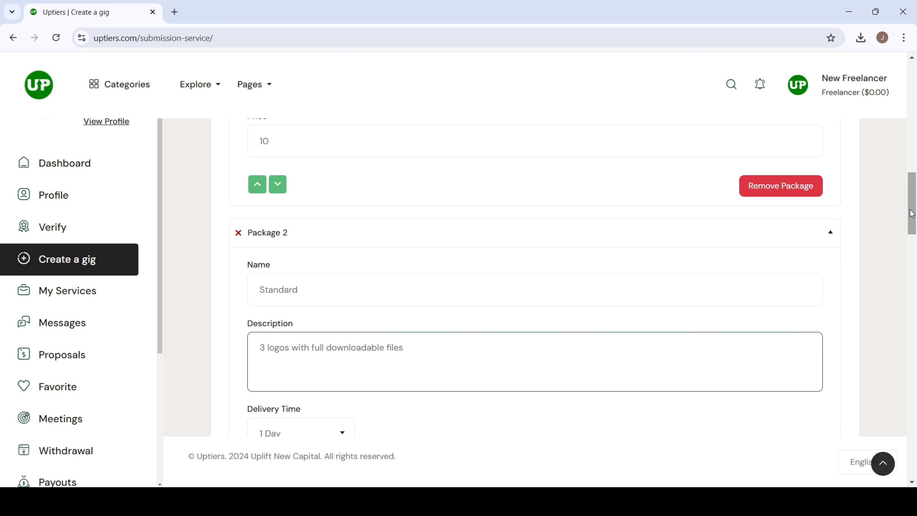
- Set the Standard package's delivery time to 3 Days and its revisions to 3
scroll(436, 306, down, 3)
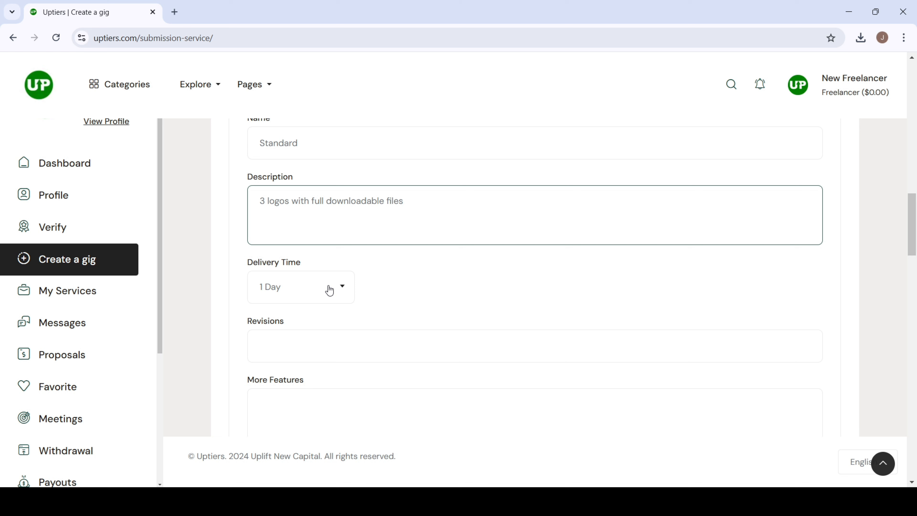
click(329, 291)
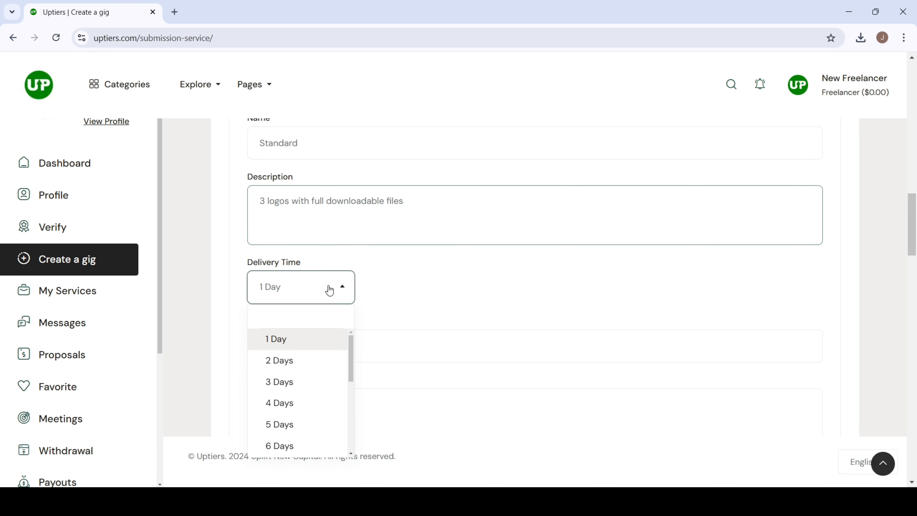
click(289, 383)
click(293, 350)
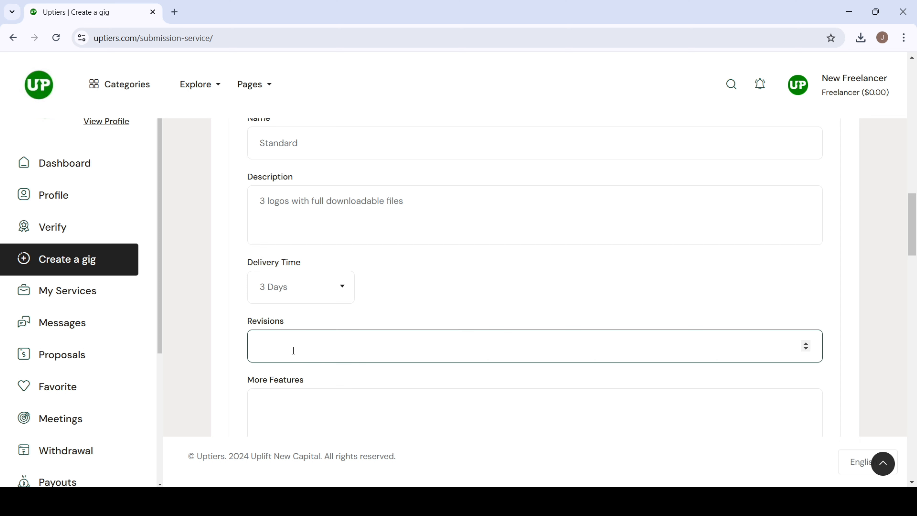
text(3)
- Set the price of the Standard package to 25, leaving its additional features empty
click(292, 397)
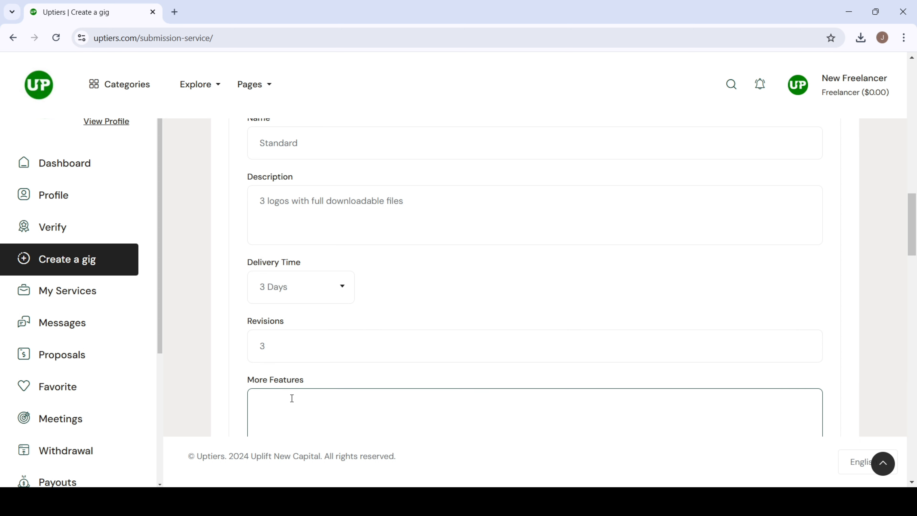
drag(911, 228, 911, 243)
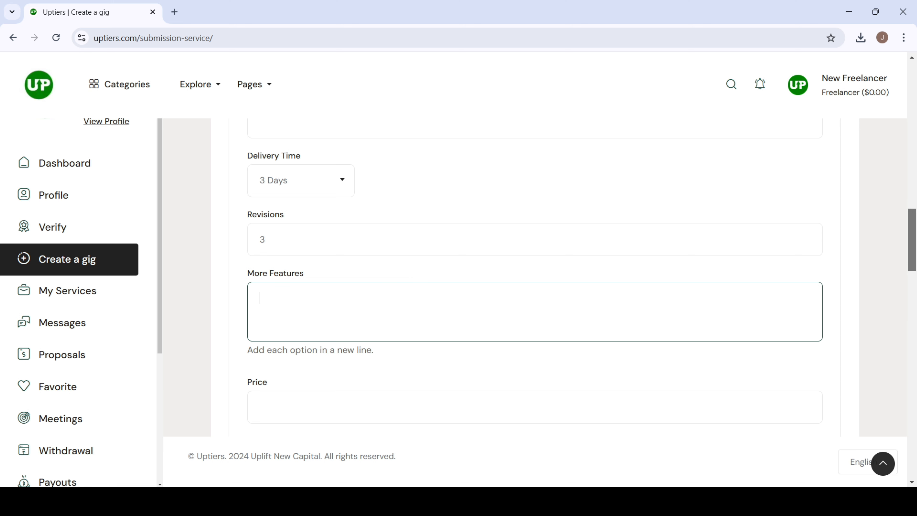
scroll(911, 243, down, 3)
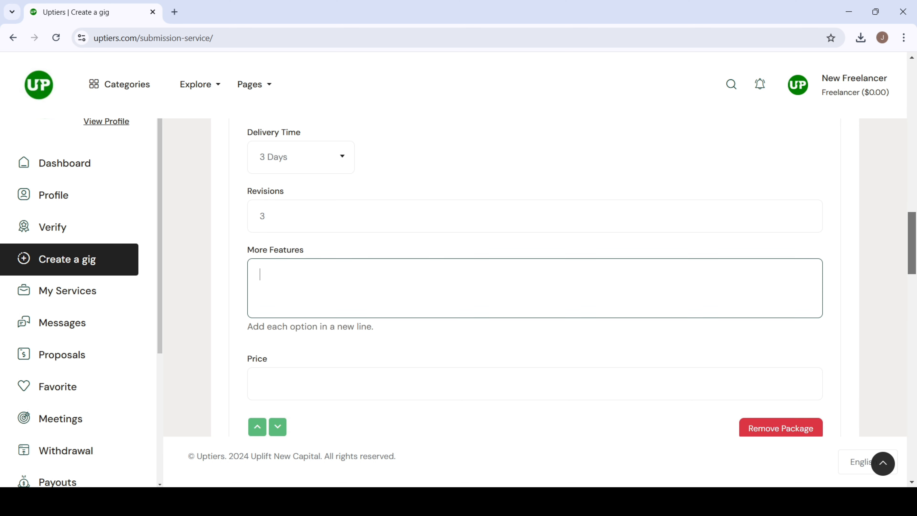
click(332, 288)
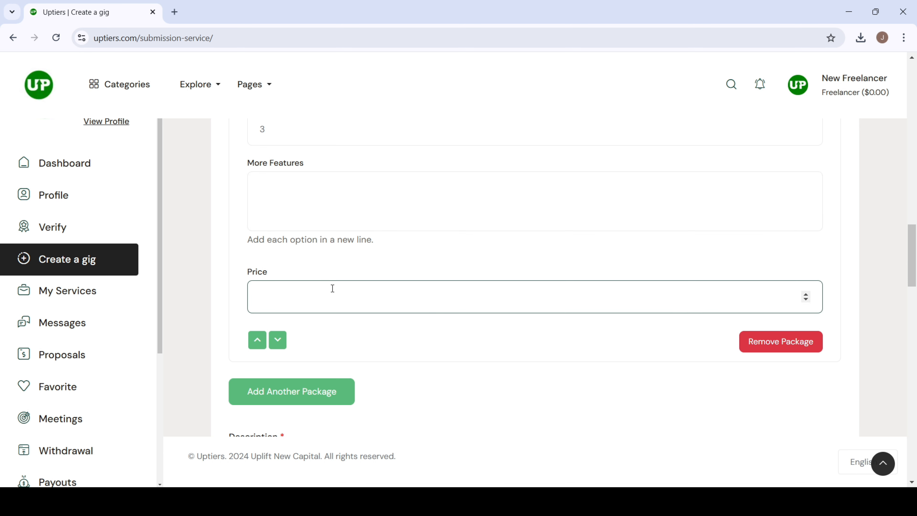
text(25)
- Add a third package below the Standard package and expand its details
scroll(712, 354, down, 4)
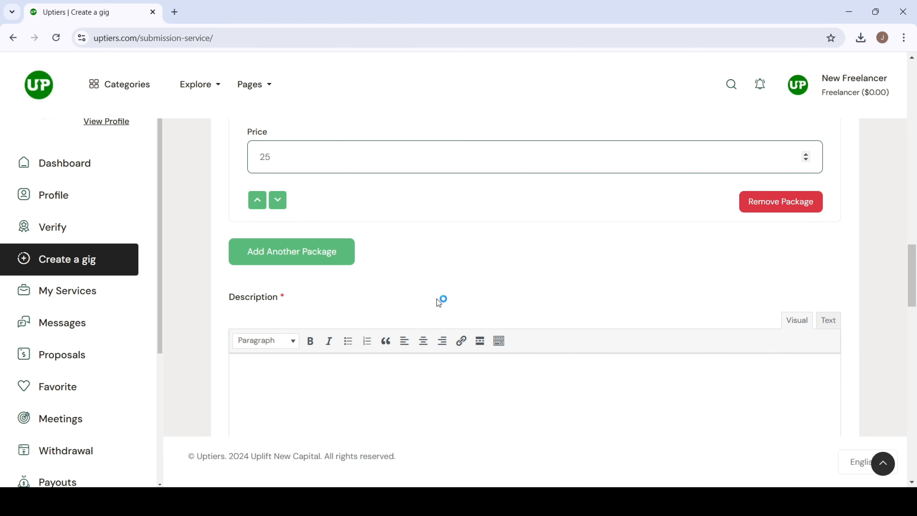
click(309, 256)
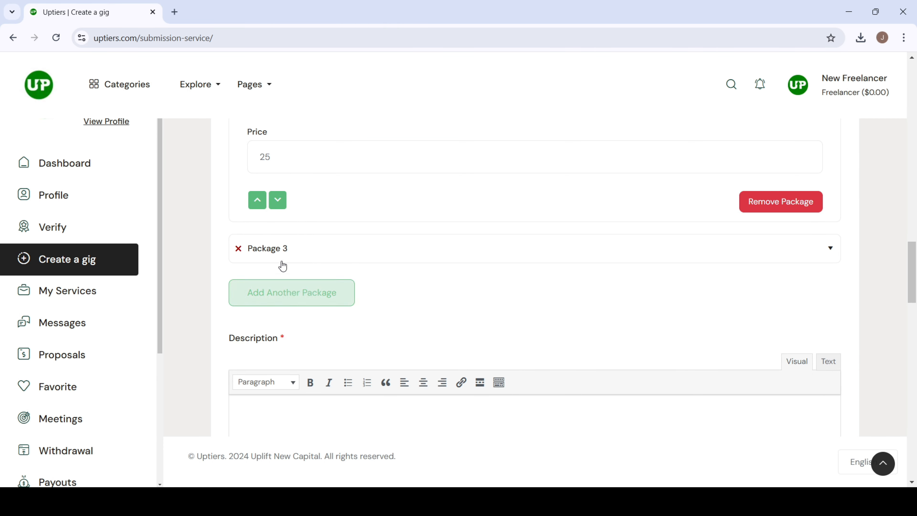
click(277, 254)
- Name the third package "Premium" and describe it as "5 logos"
click(303, 305)
text(Pre)
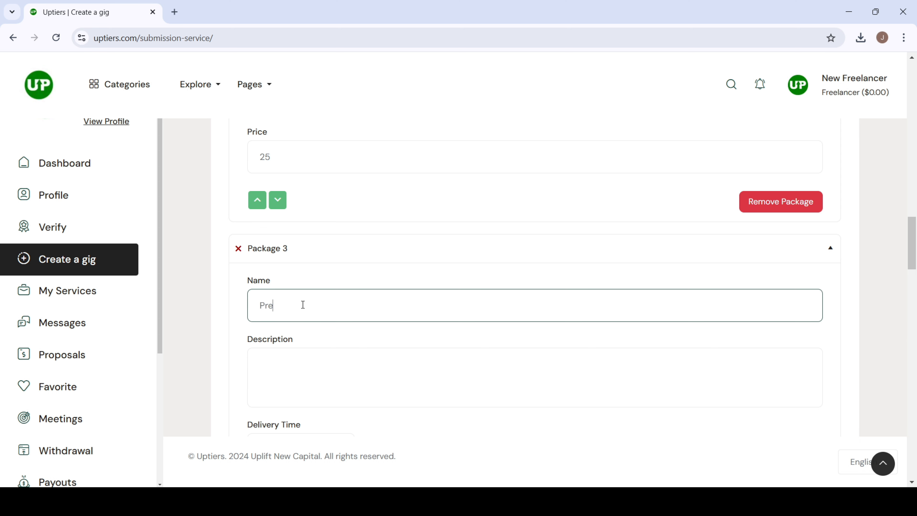
text(mium)
click(302, 377)
text(5 logo)
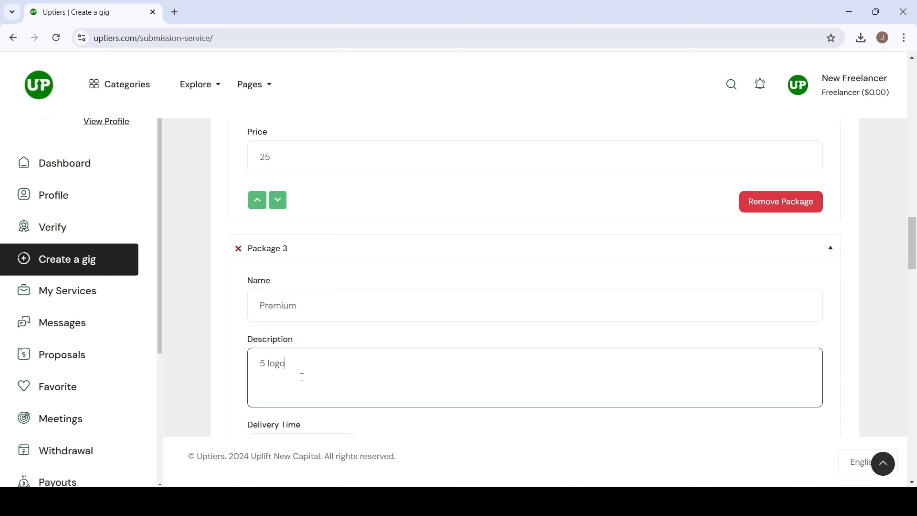
text(s)
- Choose a delivery time of 10 Days for the Premium package and set its revisions to 6
drag(912, 253, 911, 279)
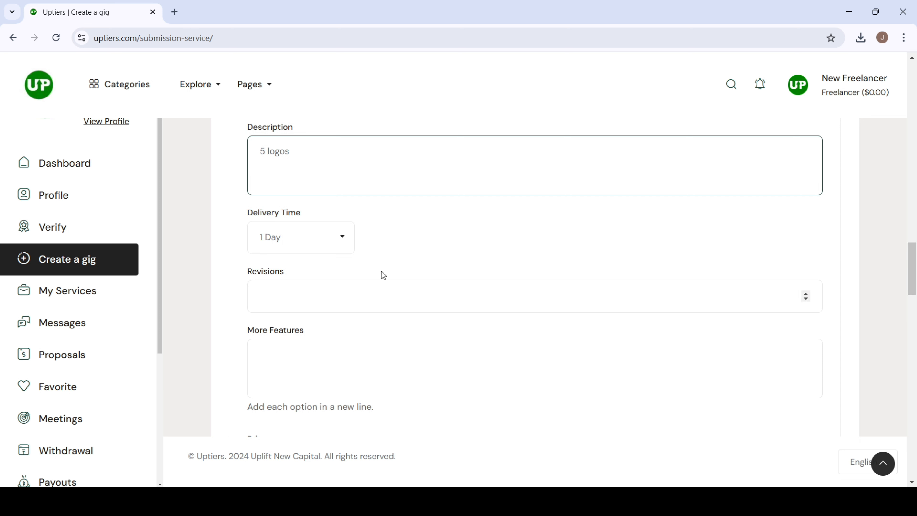
click(296, 247)
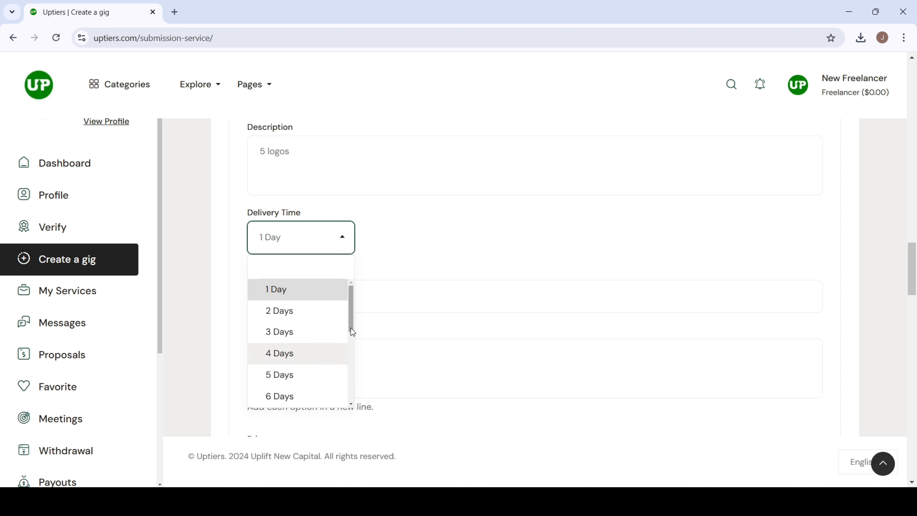
drag(350, 327, 356, 349)
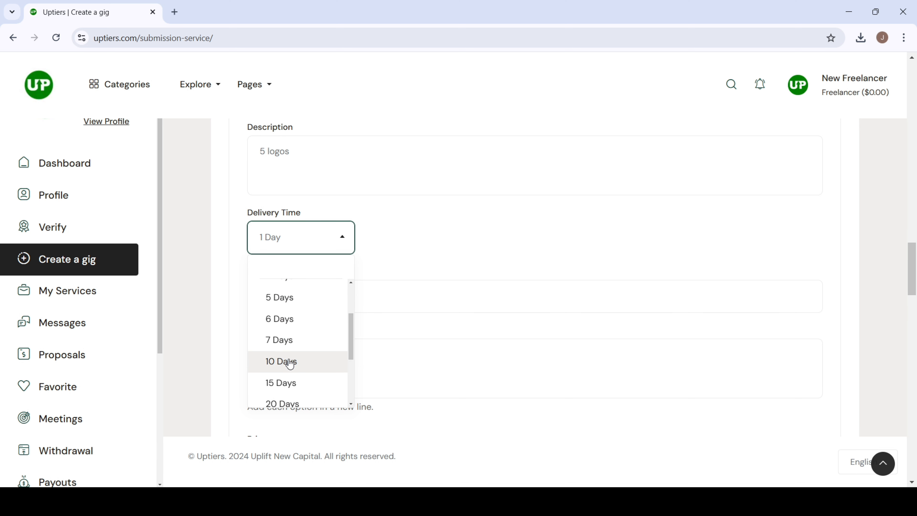
click(289, 361)
click(278, 300)
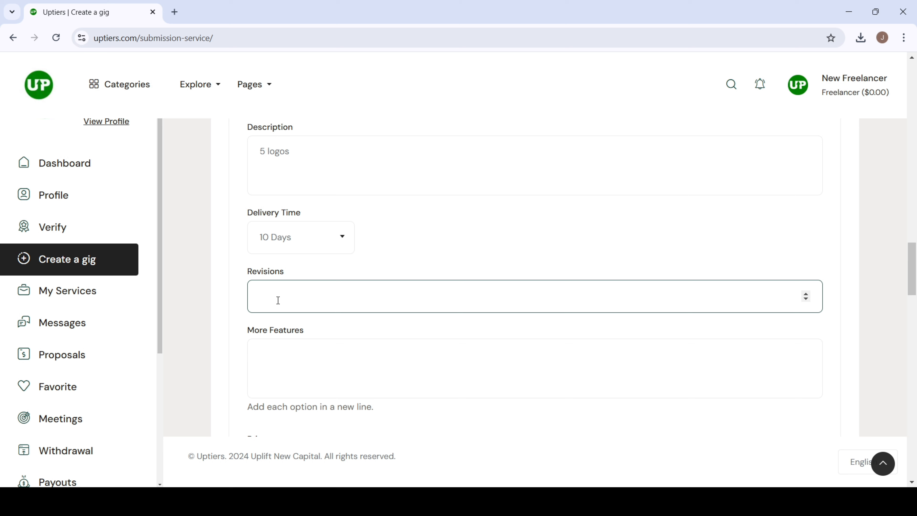
text(10)
key(BackSpace)
key(BackSpace)
text(6)
- Set the price of the Premium package to 50, without listing additional features
click(289, 367)
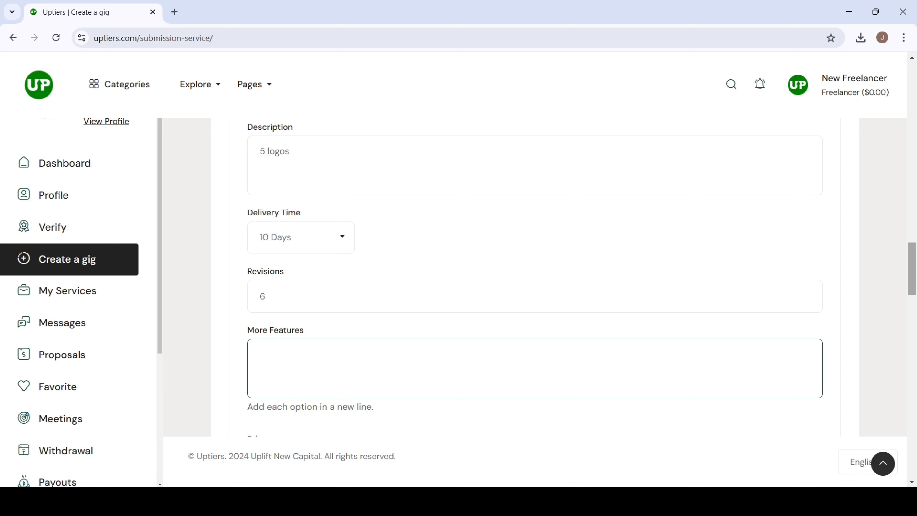
scroll(909, 275, down, 4)
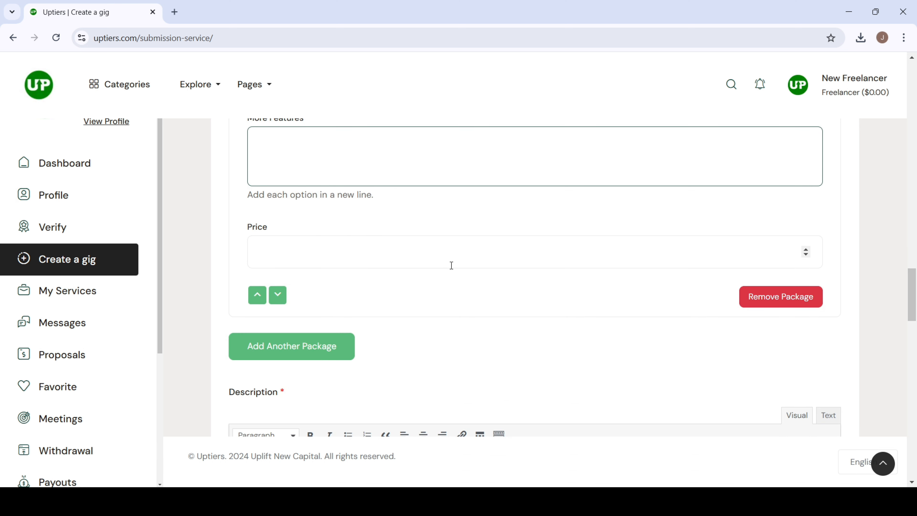
click(424, 253)
text(50)
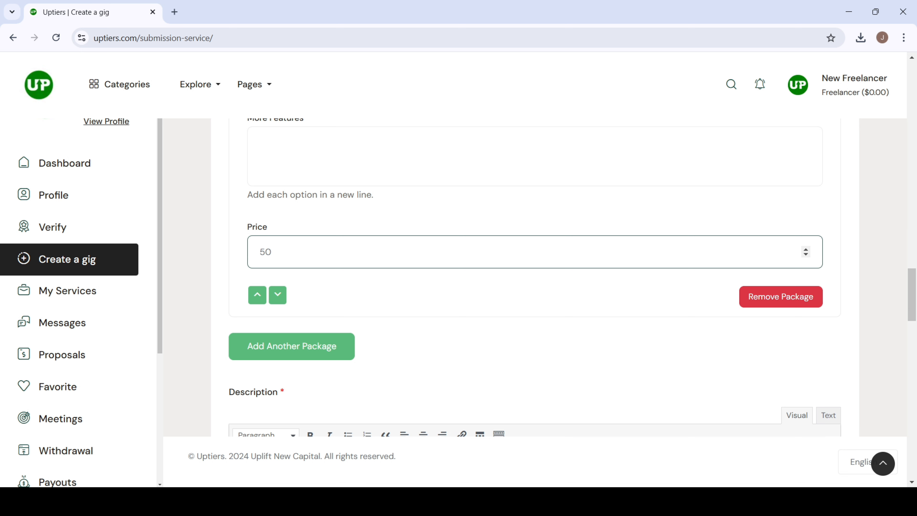
- Search the location list for "Fin" and select Finland as the gig's location
scroll(911, 295, down, 4)
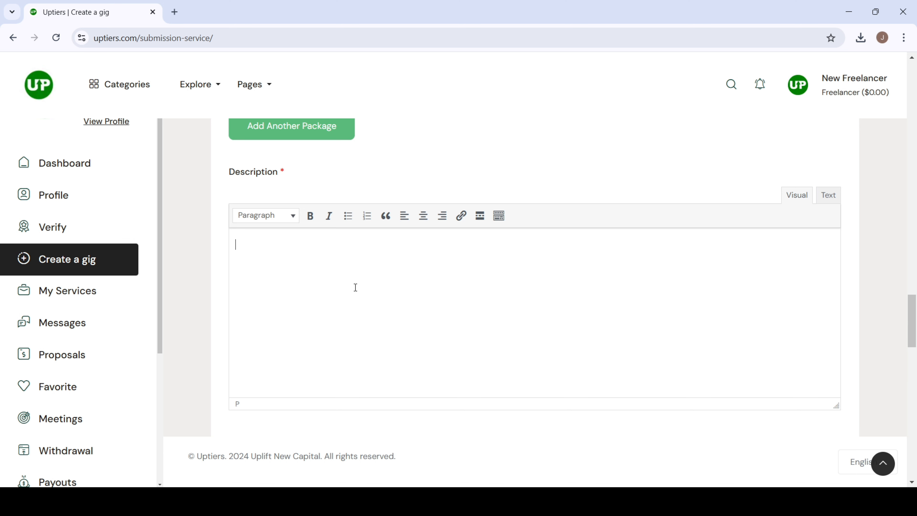
scroll(912, 292, down, 1)
scroll(534, 289, down, 8)
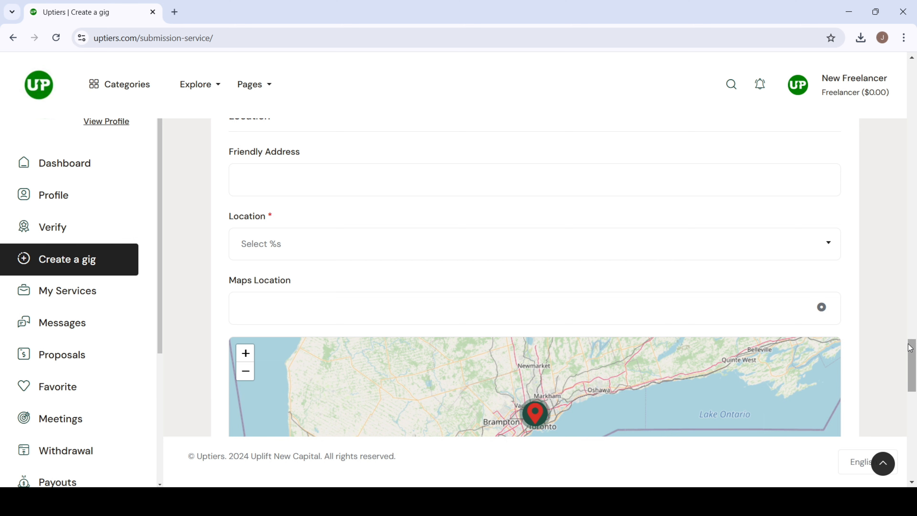
mouse_move(911, 349)
mouse_down()
mouse_move(912, 334)
mouse_move(912, 349)
mouse_up()
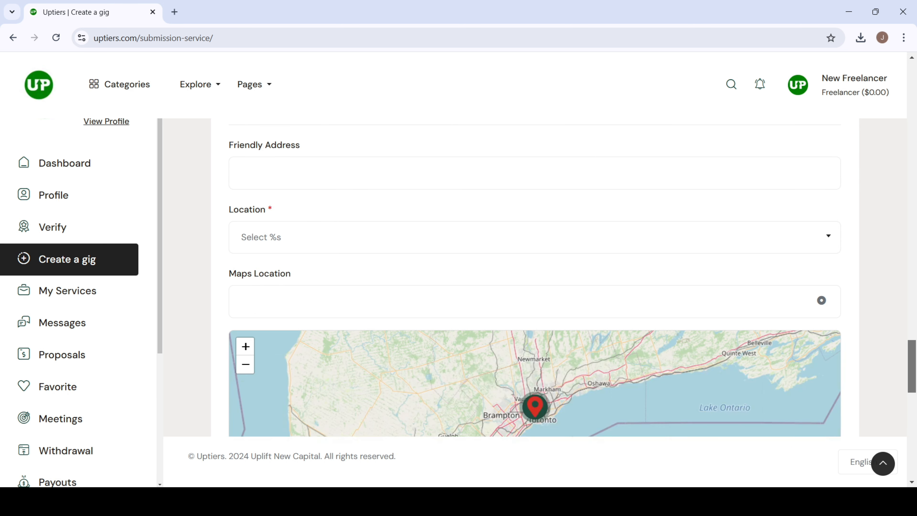
click(298, 238)
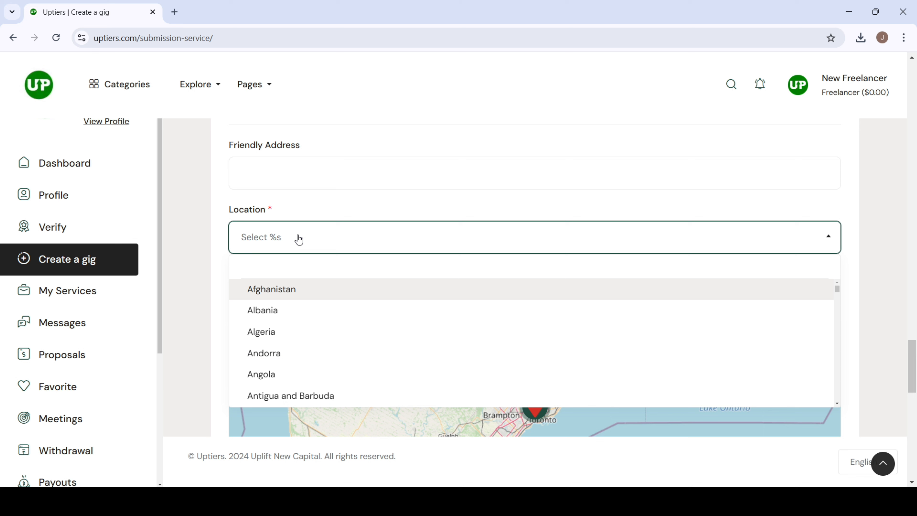
text(Fin)
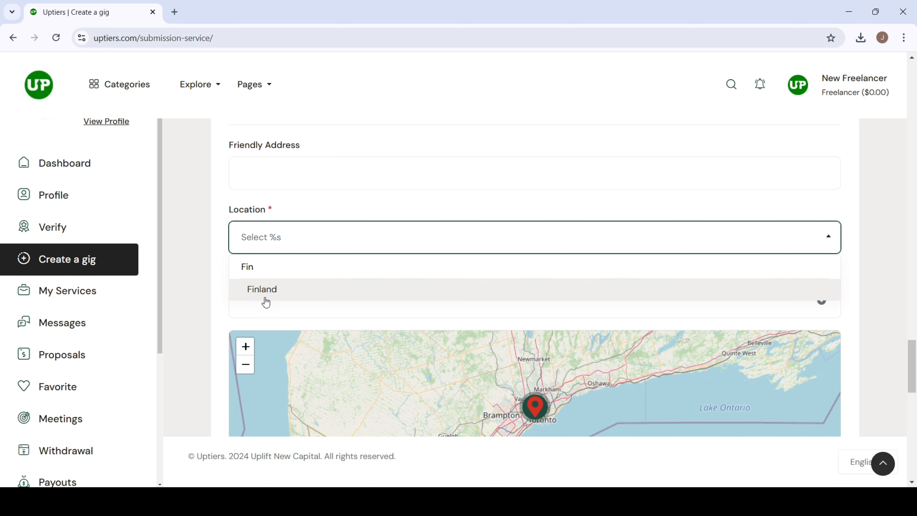
click(264, 297)
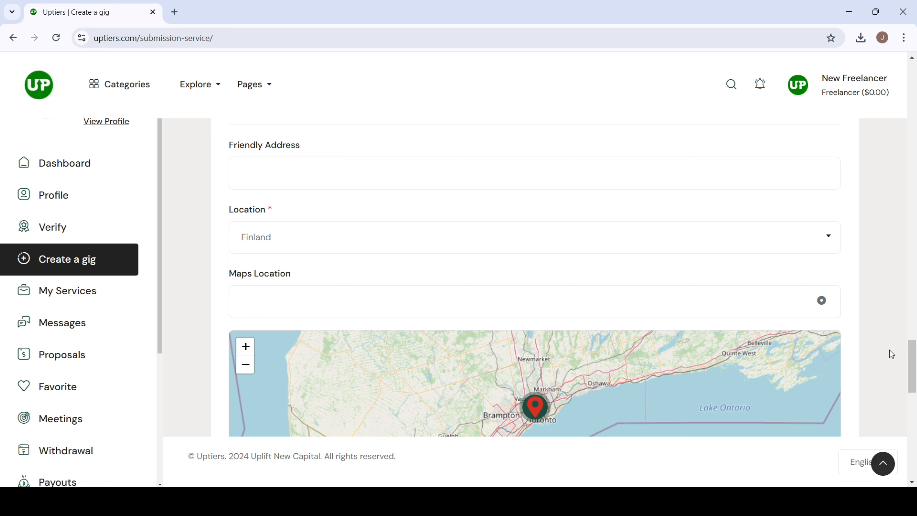
- Upload the Farm-Logo-1 WEBP file as the gig's featured image in the Media section
scroll(911, 359, down, 5)
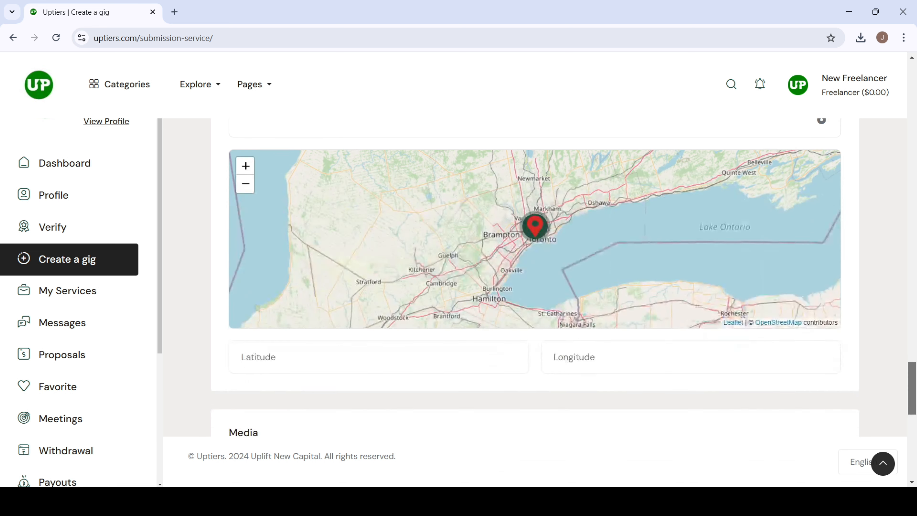
scroll(354, 295, down, 8)
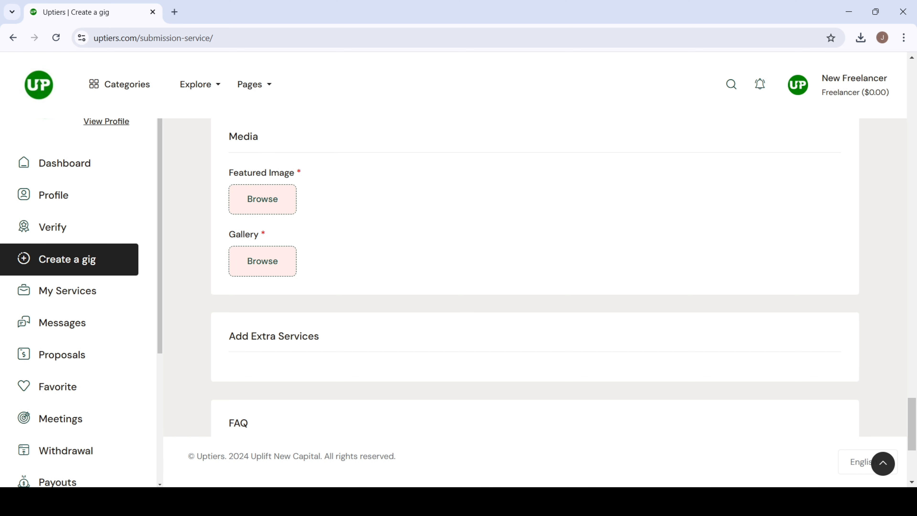
scroll(534, 275, up, 5)
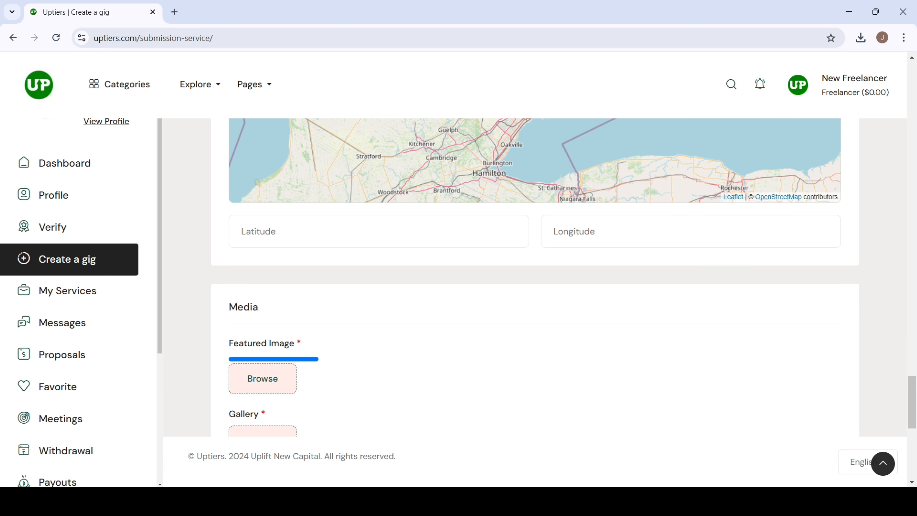
scroll(323, 297, down, 4)
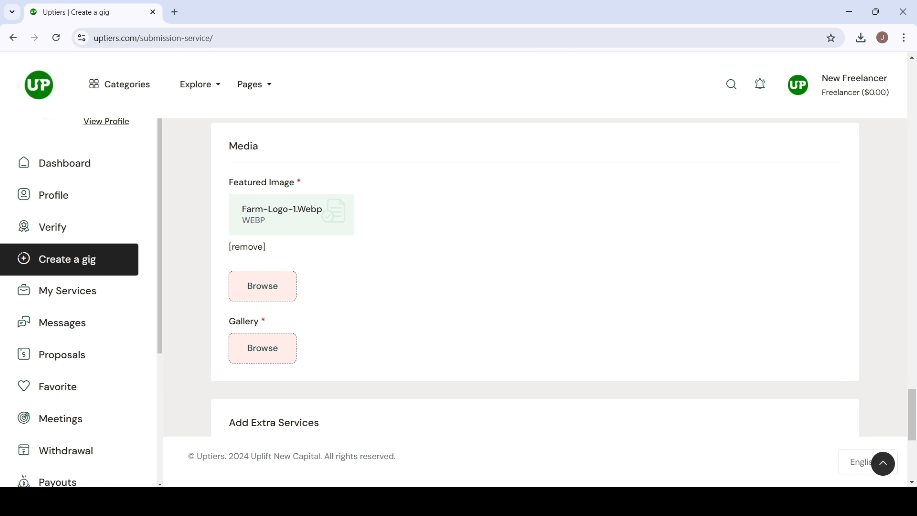
- Enter "What is the benefit of a minimalist logo" as the question of the gig's first FAQ entry
scroll(498, 250, down, 5)
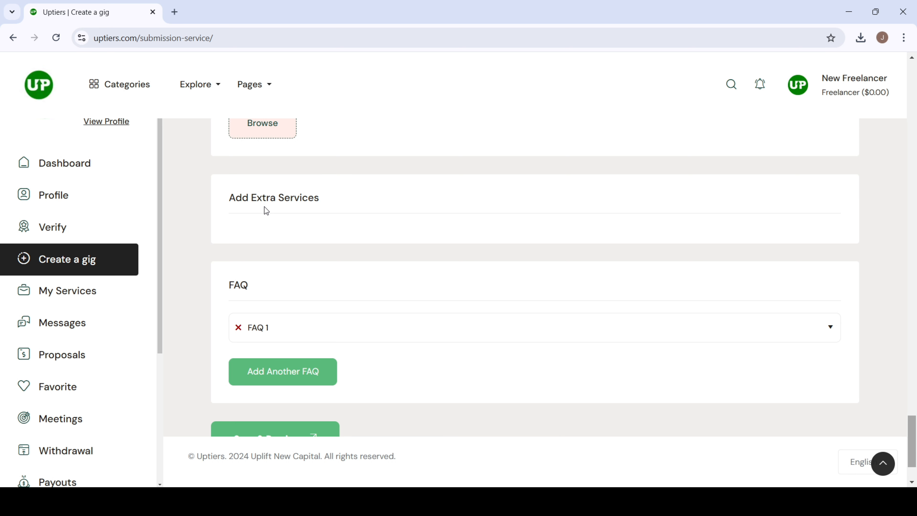
click(286, 336)
click(299, 395)
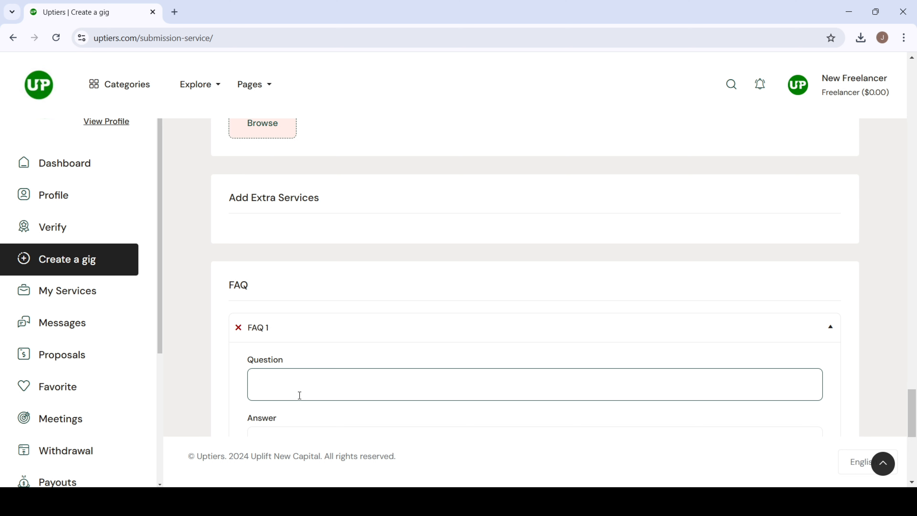
text(What is the benefit of a min)
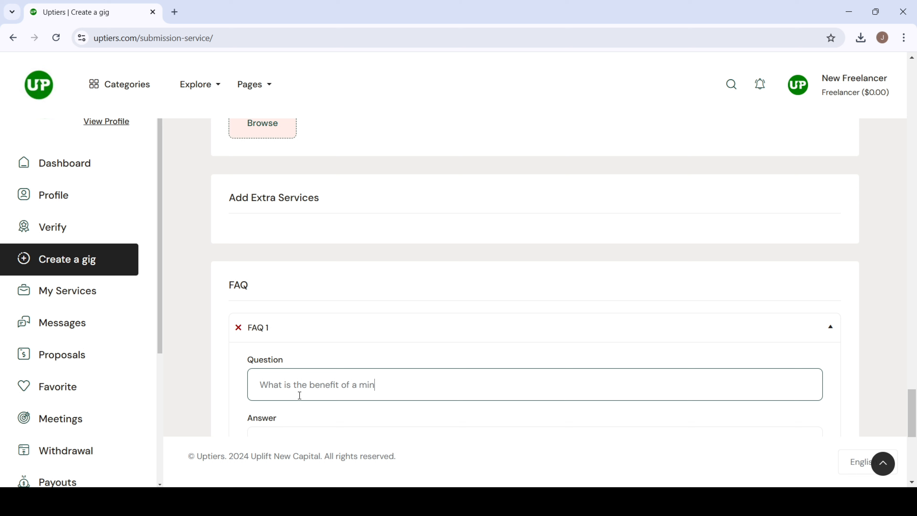
text(imalist logo)
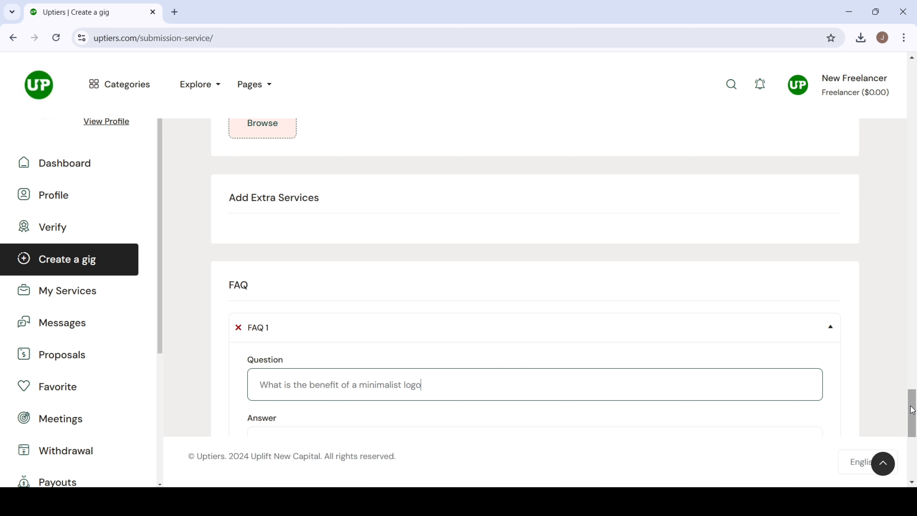
- Answer the first FAQ with "It gives branding to your business" and save the gig for preview
drag(912, 410, 912, 426)
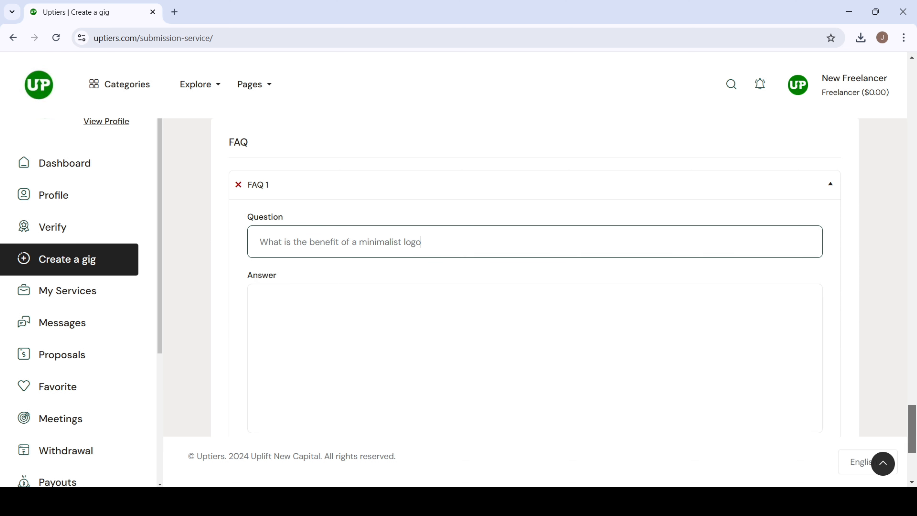
click(307, 297)
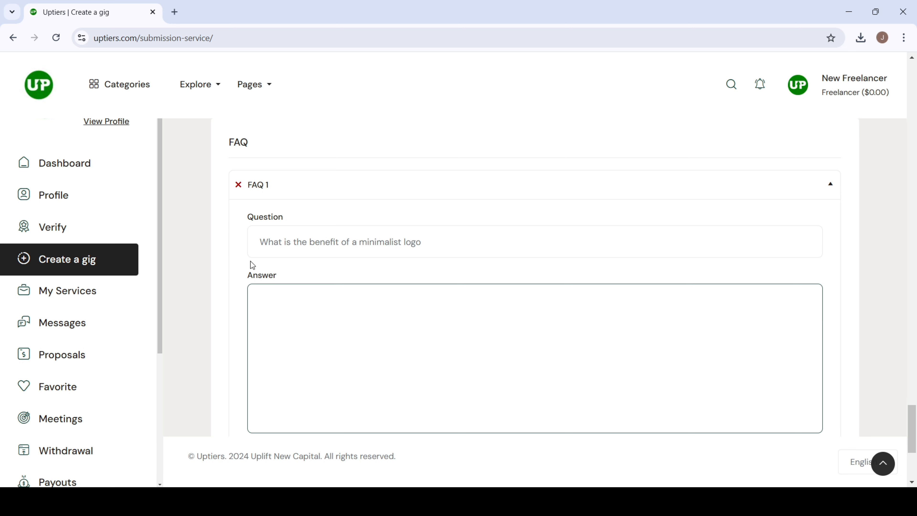
text(It gives a branding)
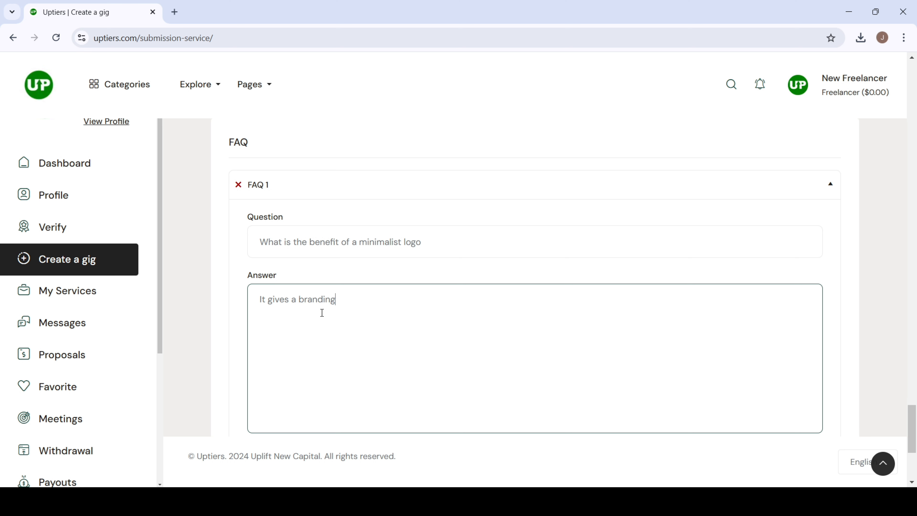
text( to your business)
drag(913, 426, 913, 448)
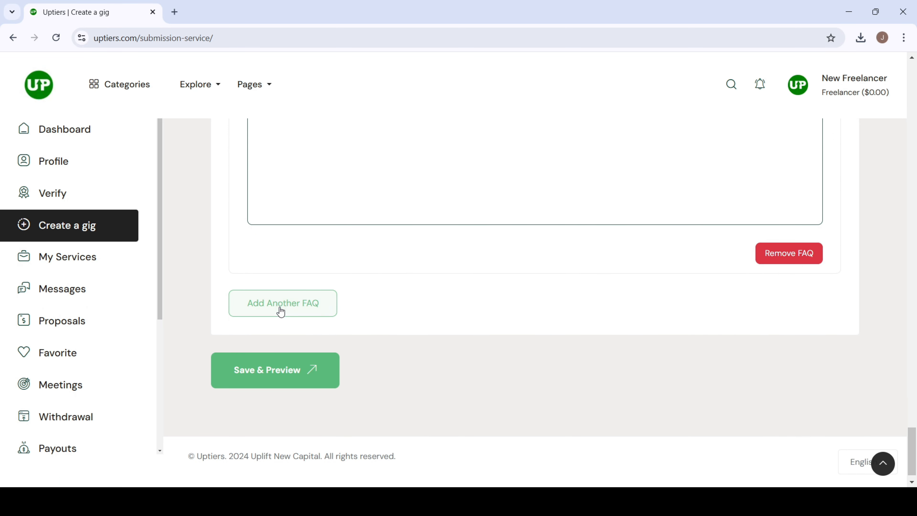
click(274, 377)
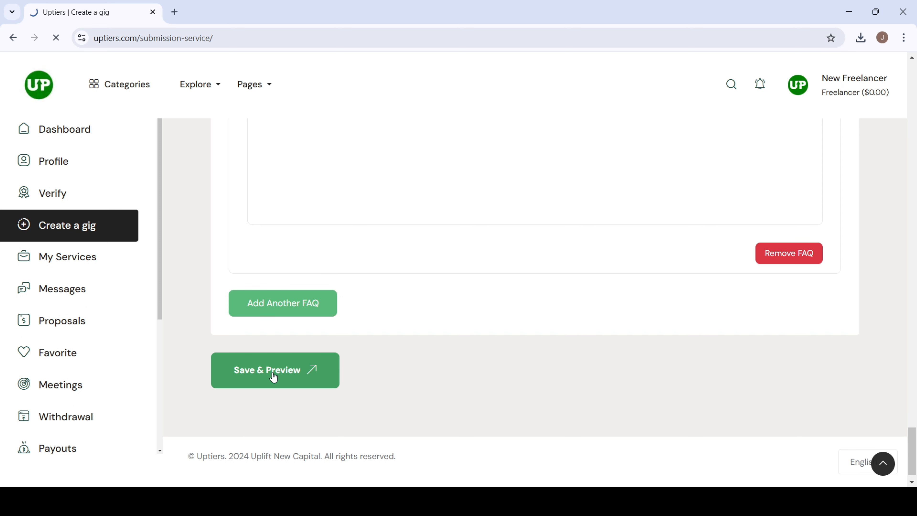
- Review the gig preview, checking its title, delivery details, logo image, description, FAQ, reviews area and related services
scroll(534, 278, down, 5)
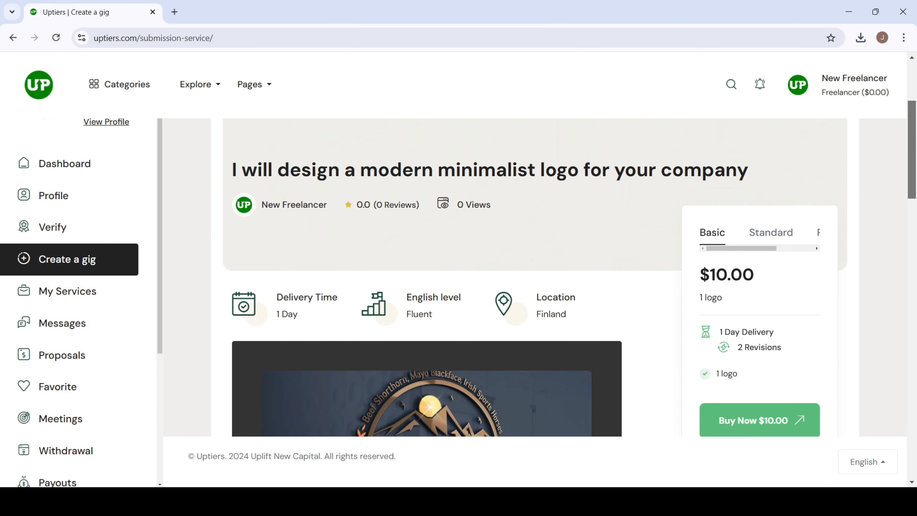
scroll(509, 240, up, 4)
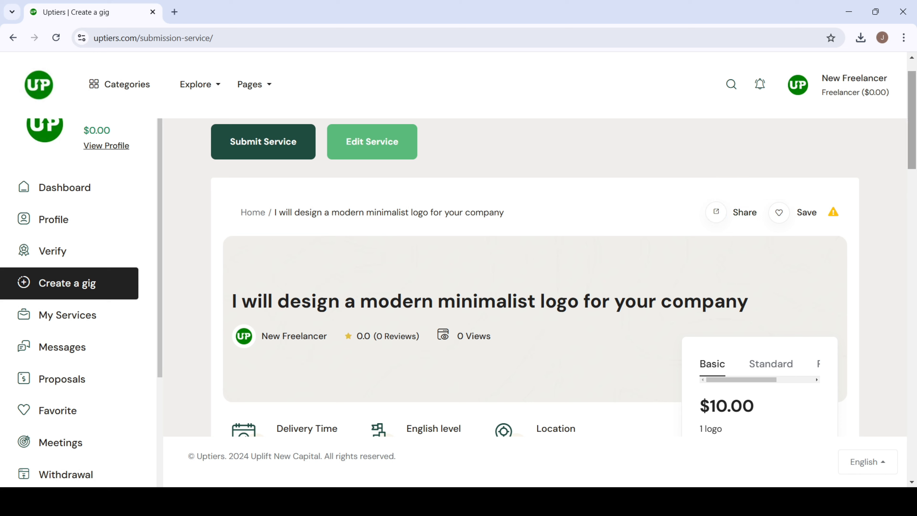
scroll(534, 278, down, 5)
scroll(534, 278, up, 1)
scroll(534, 278, down, 4)
scroll(426, 278, down, 1)
scroll(426, 278, up, 3)
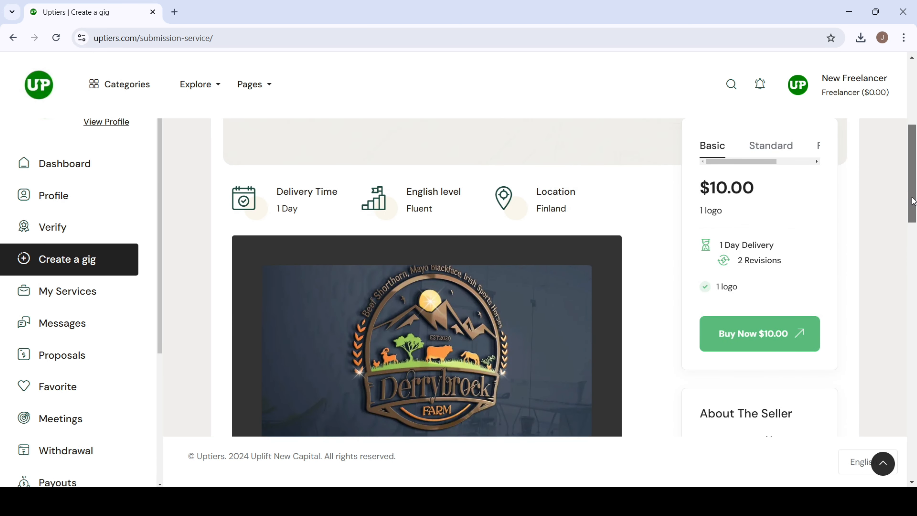
scroll(426, 278, down, 6)
scroll(425, 278, down, 10)
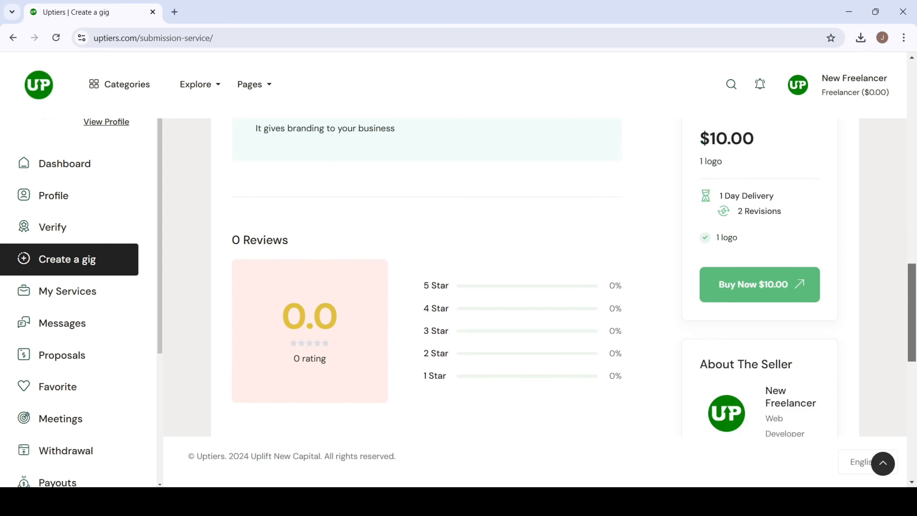
scroll(426, 278, down, 5)
scroll(426, 278, down, 3)
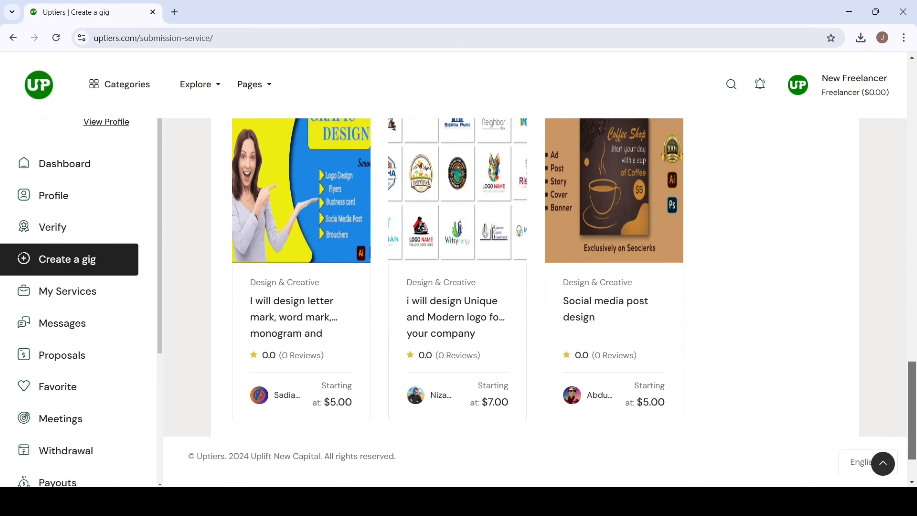
scroll(426, 278, up, 16)
drag(911, 222, 912, 218)
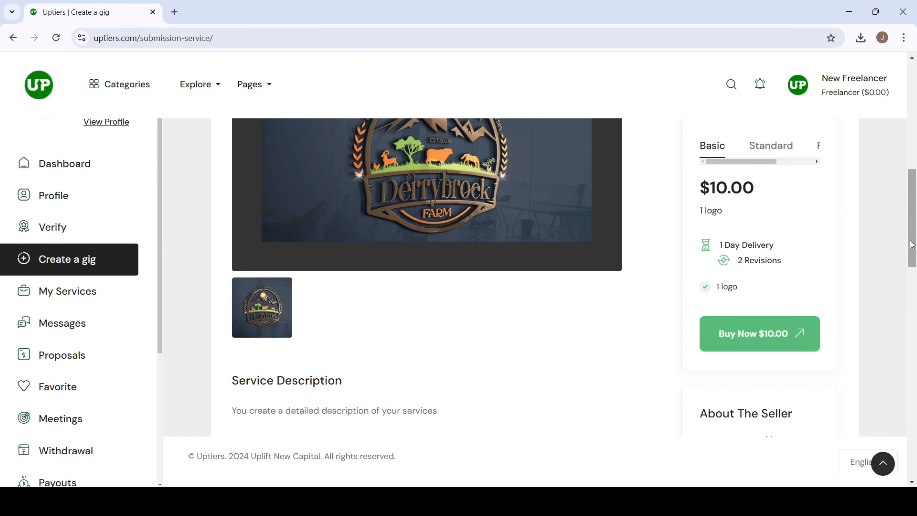
- View the Standard and Premium package details in the gig preview
click(762, 147)
drag(764, 161, 816, 164)
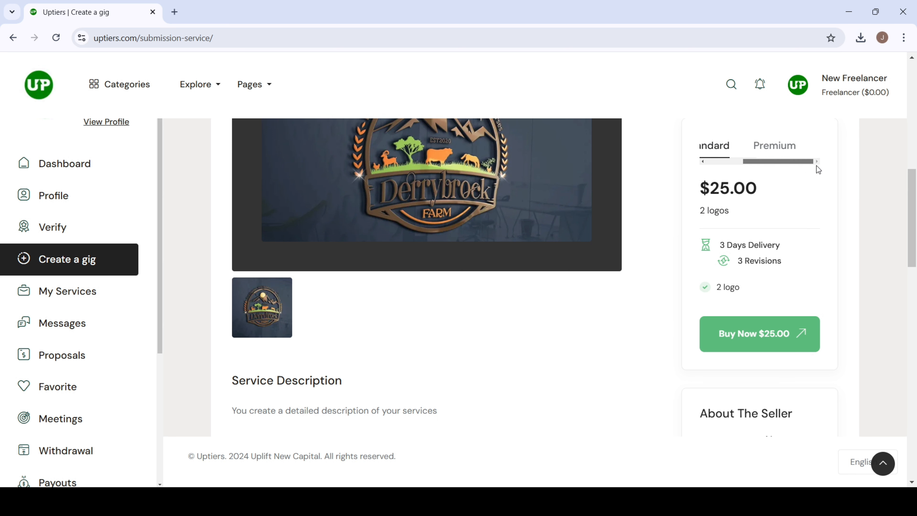
click(786, 148)
- Submit the previewed logo design service for approval
drag(912, 217, 912, 113)
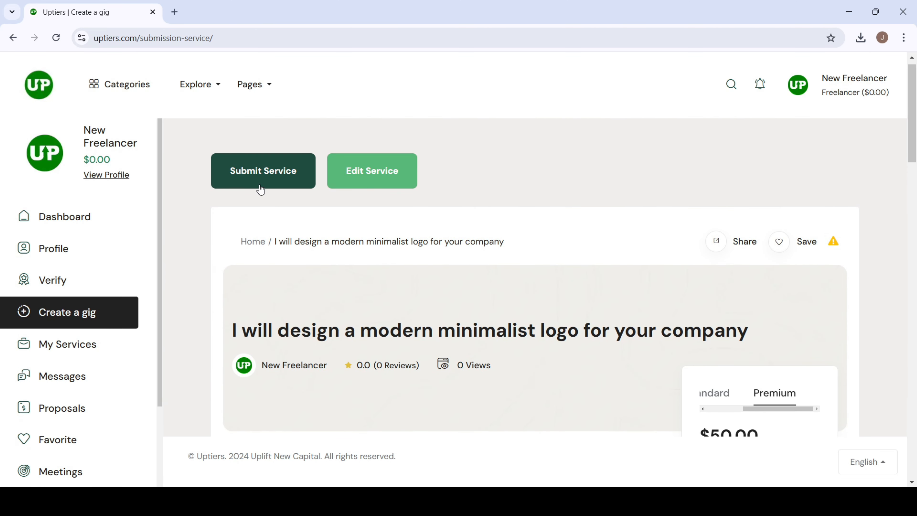
click(251, 176)
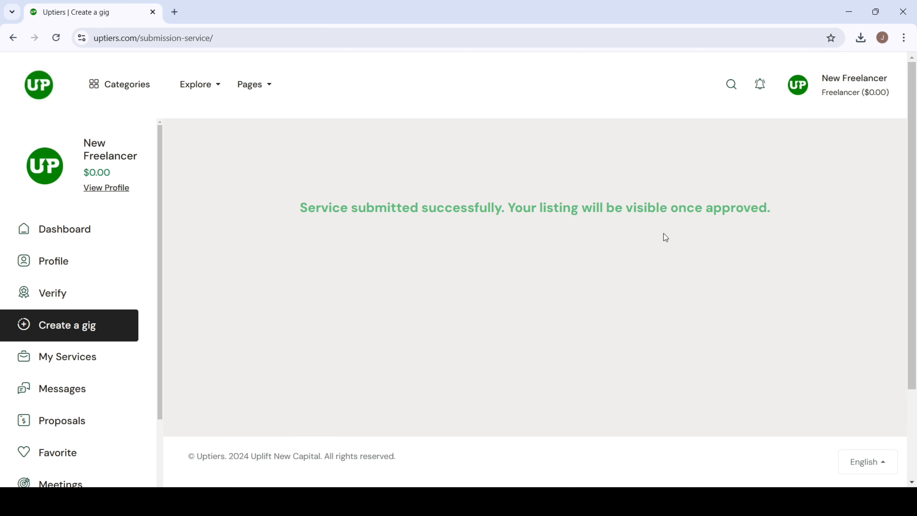
- Open the marketplace's page of all services and look through the listed gigs
mouse_move(194, 87)
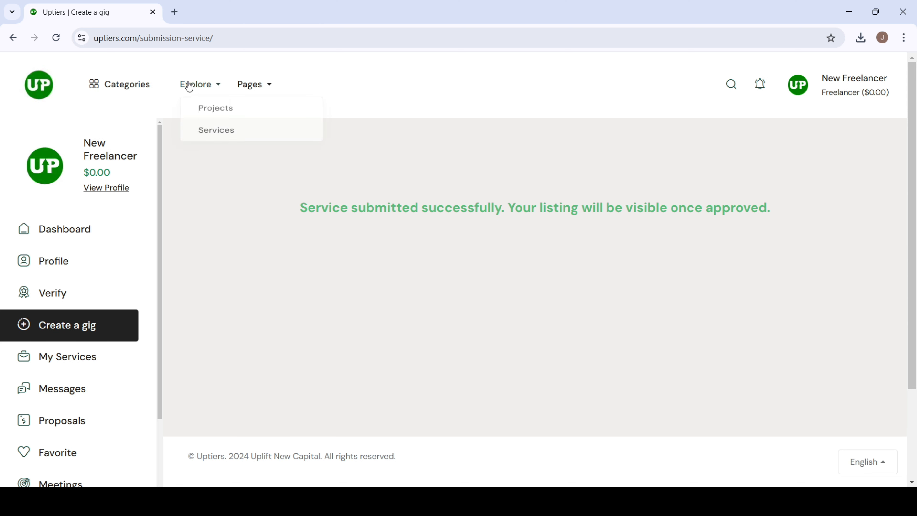
click(218, 139)
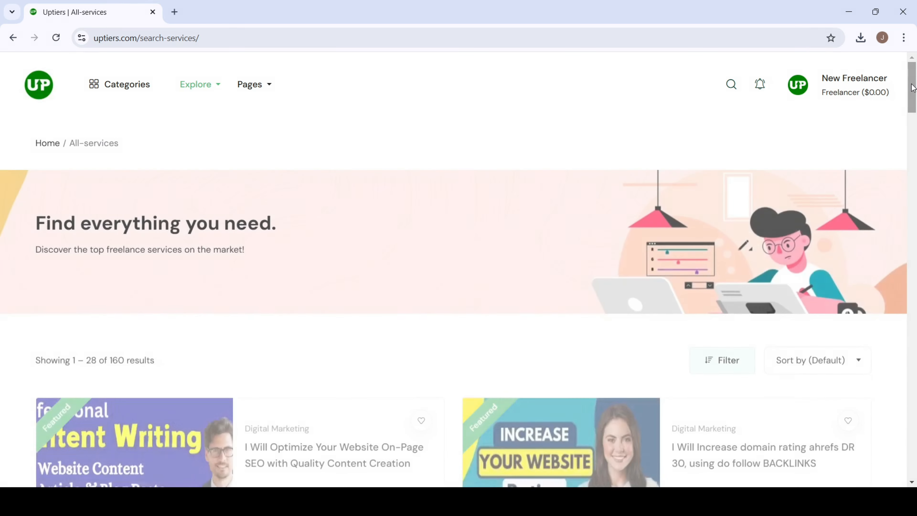
scroll(911, 89, down, 10)
scroll(458, 269, down, 20)
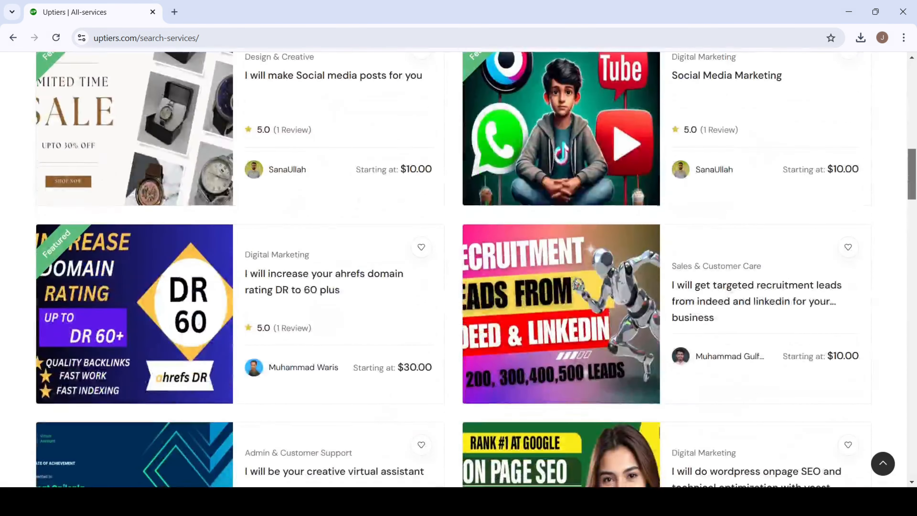
scroll(621, 190, up, 20)
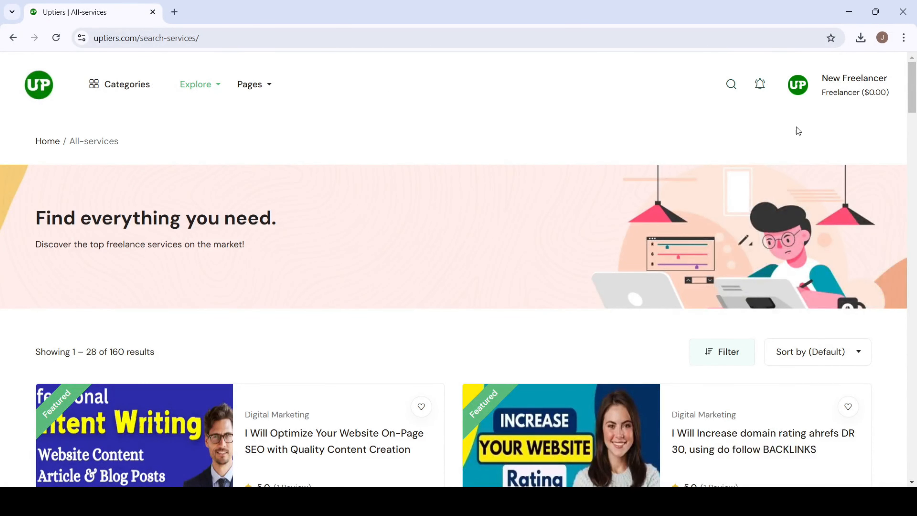
- Open the freelancer account's Dashboard
mouse_move(796, 127)
click(781, 170)
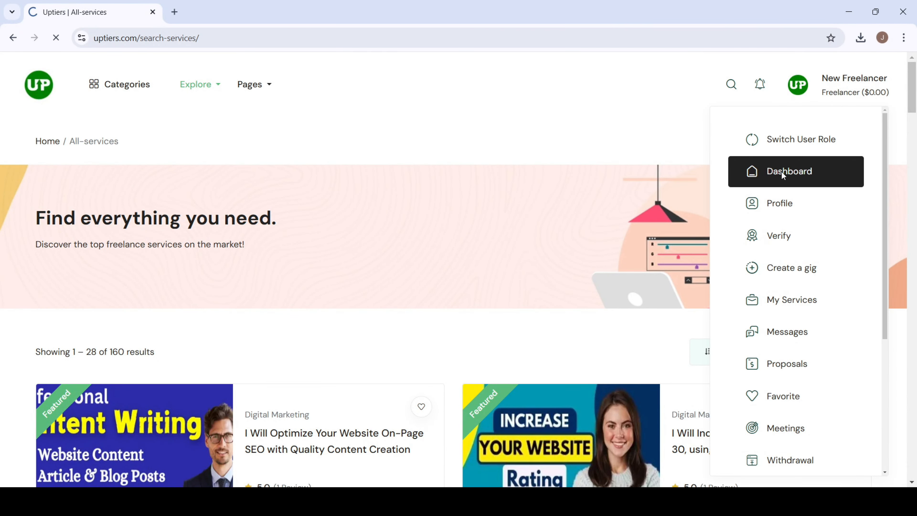